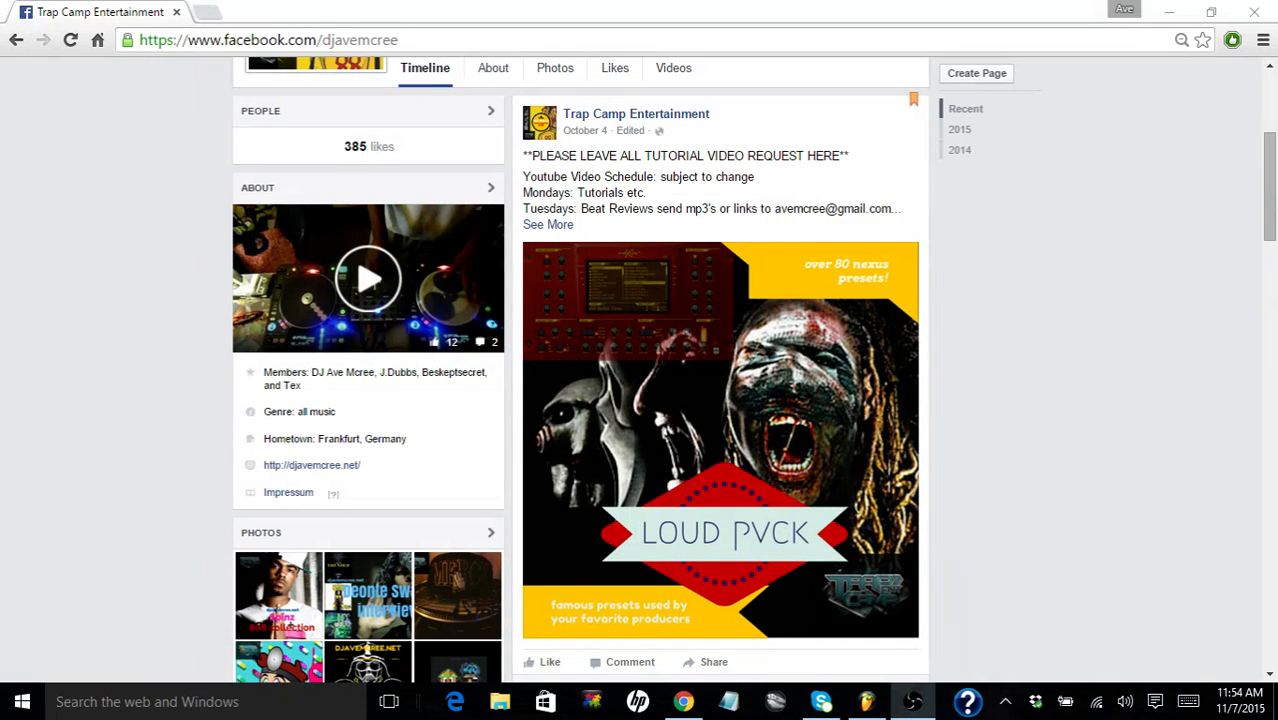
Read the tutorial requests in the comments on the Trap Camp Entertainment page and switch to FL Studio
drag(1271, 214, 1271, 335)
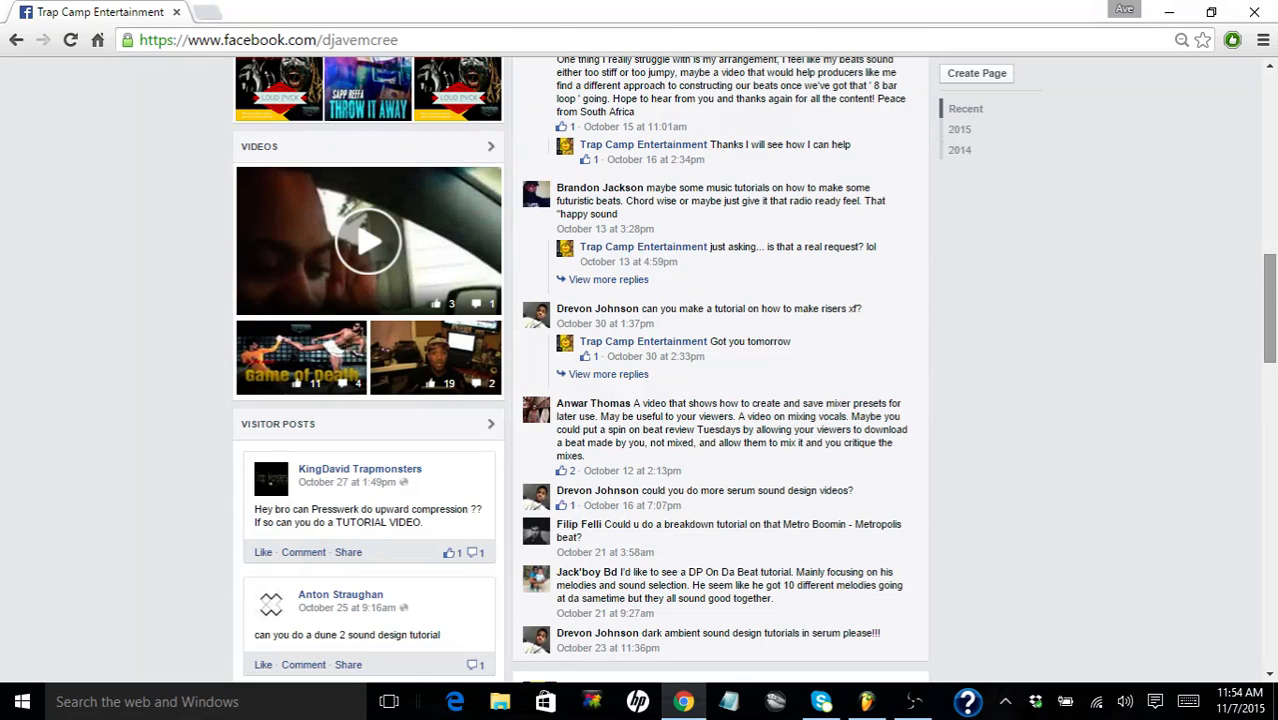
click(1172, 20)
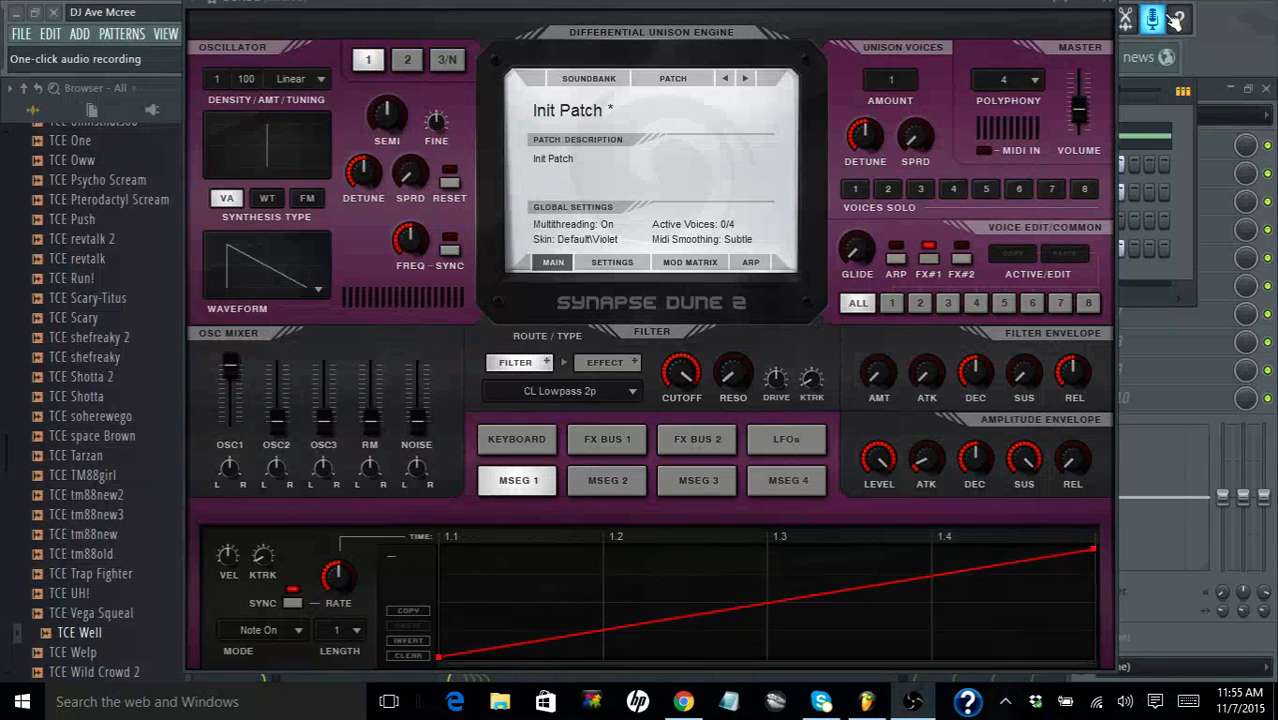
Initialize the DUNE 2 patch and show the synth's keyboard view
click(690, 80)
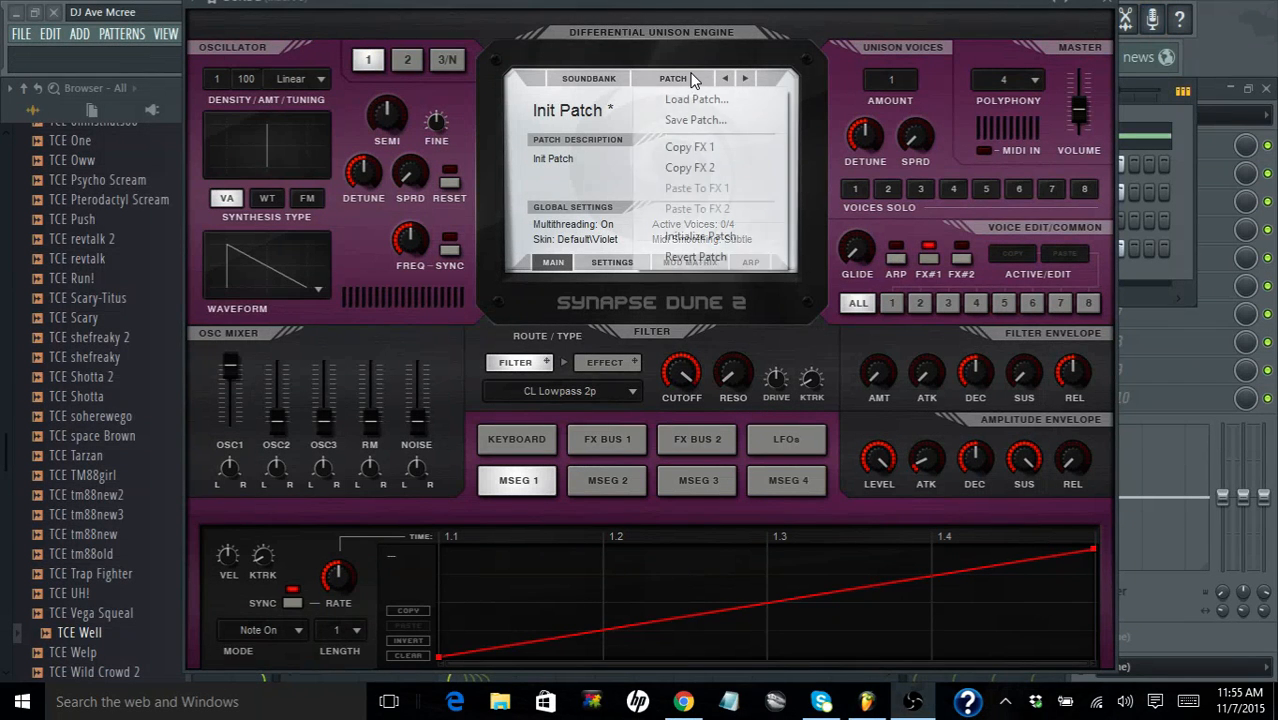
click(699, 238)
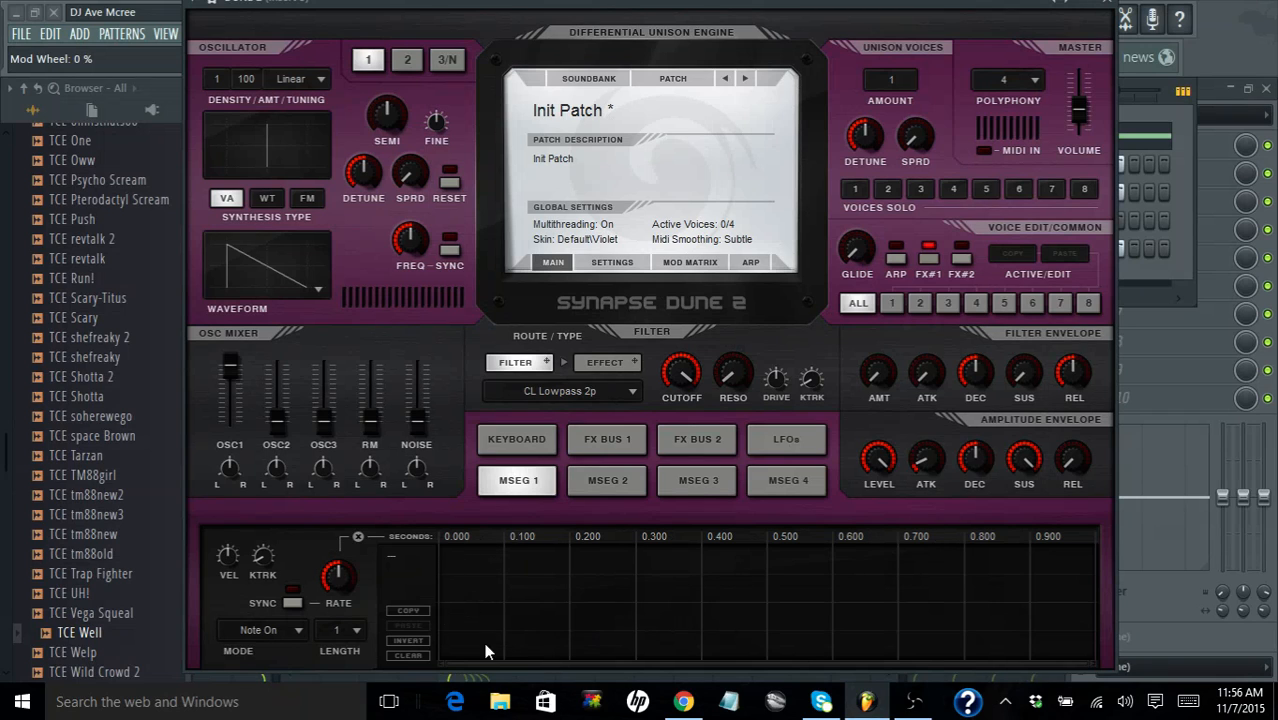
click(517, 438)
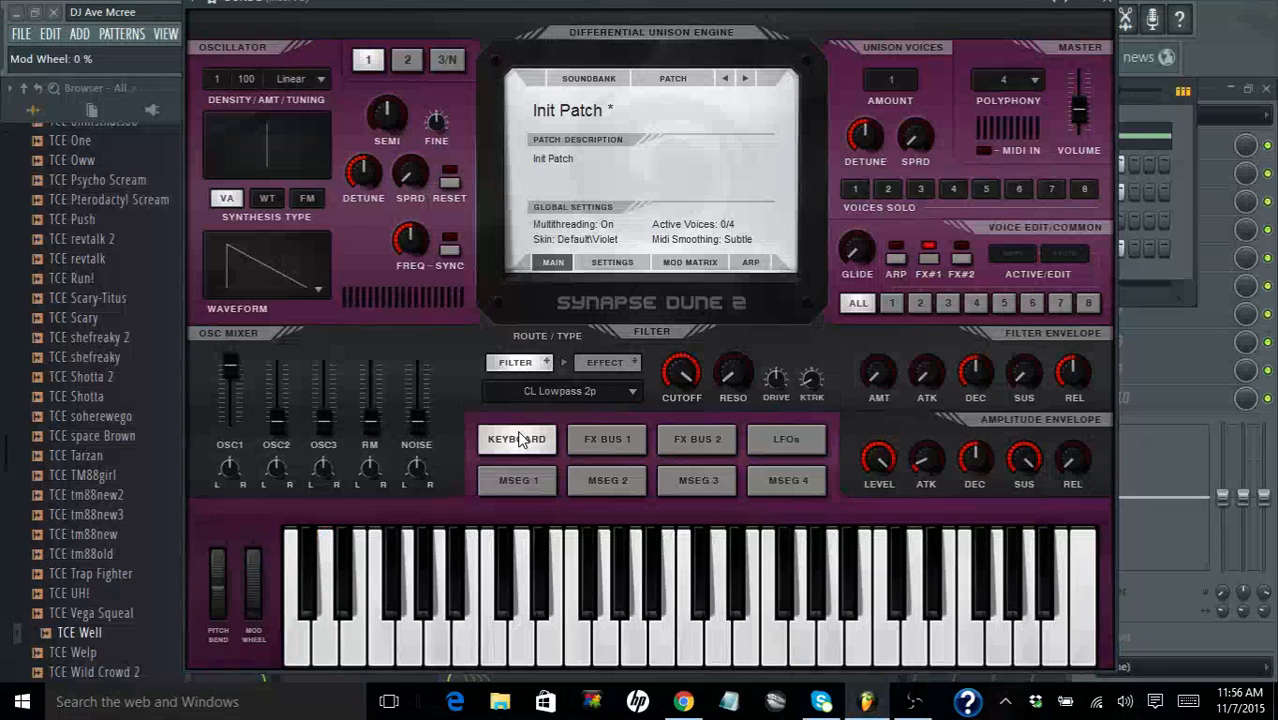
Create a ramp rising across the full length of the MSEG 1 envelope and enable its sync
click(521, 481)
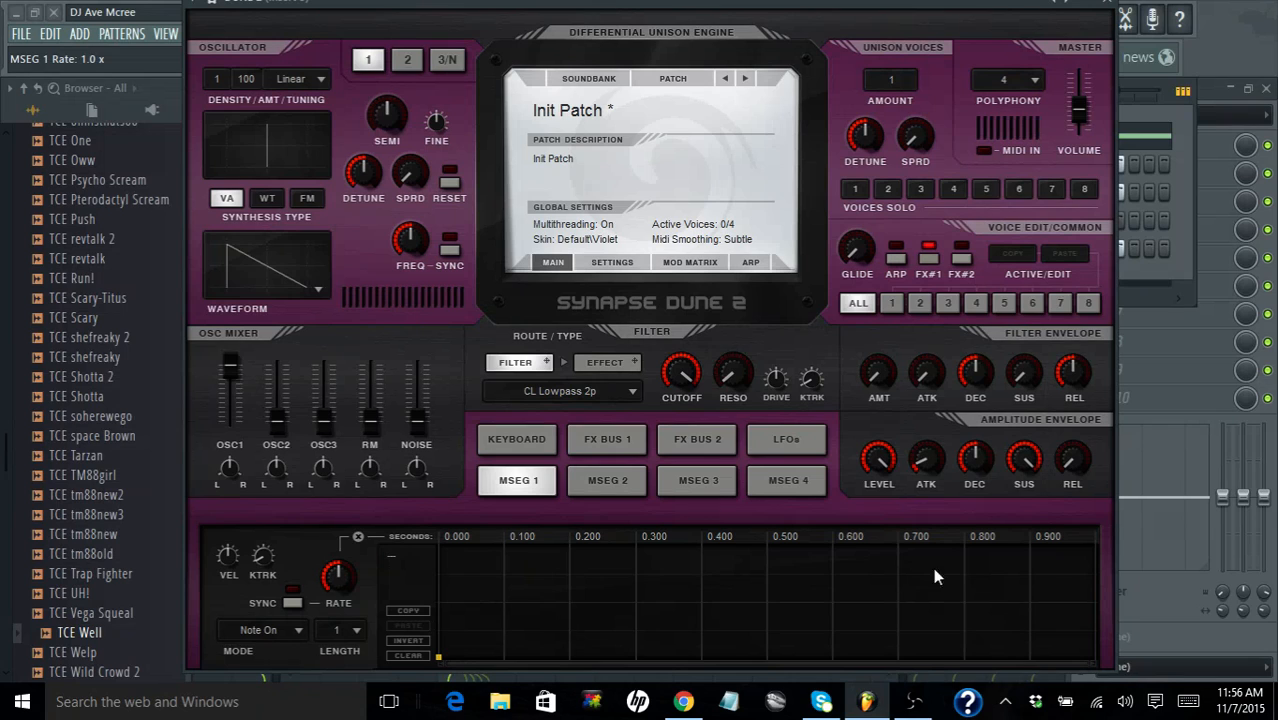
click(1094, 548)
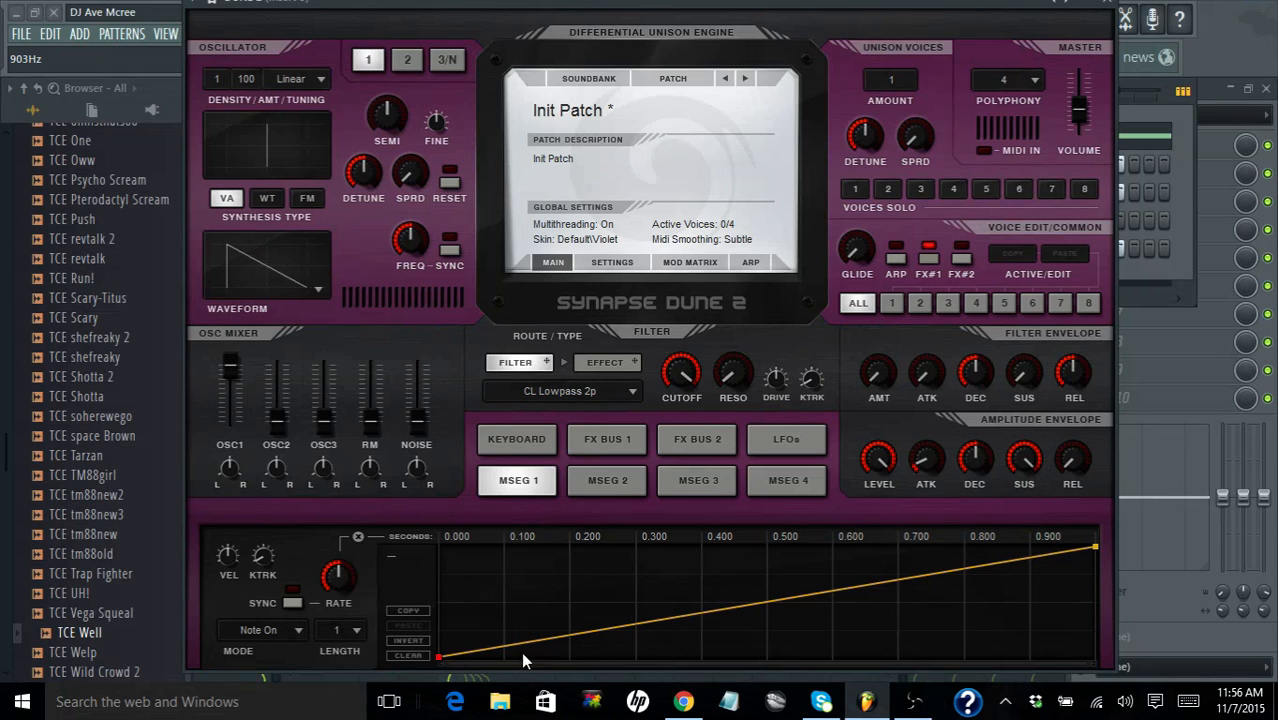
click(296, 606)
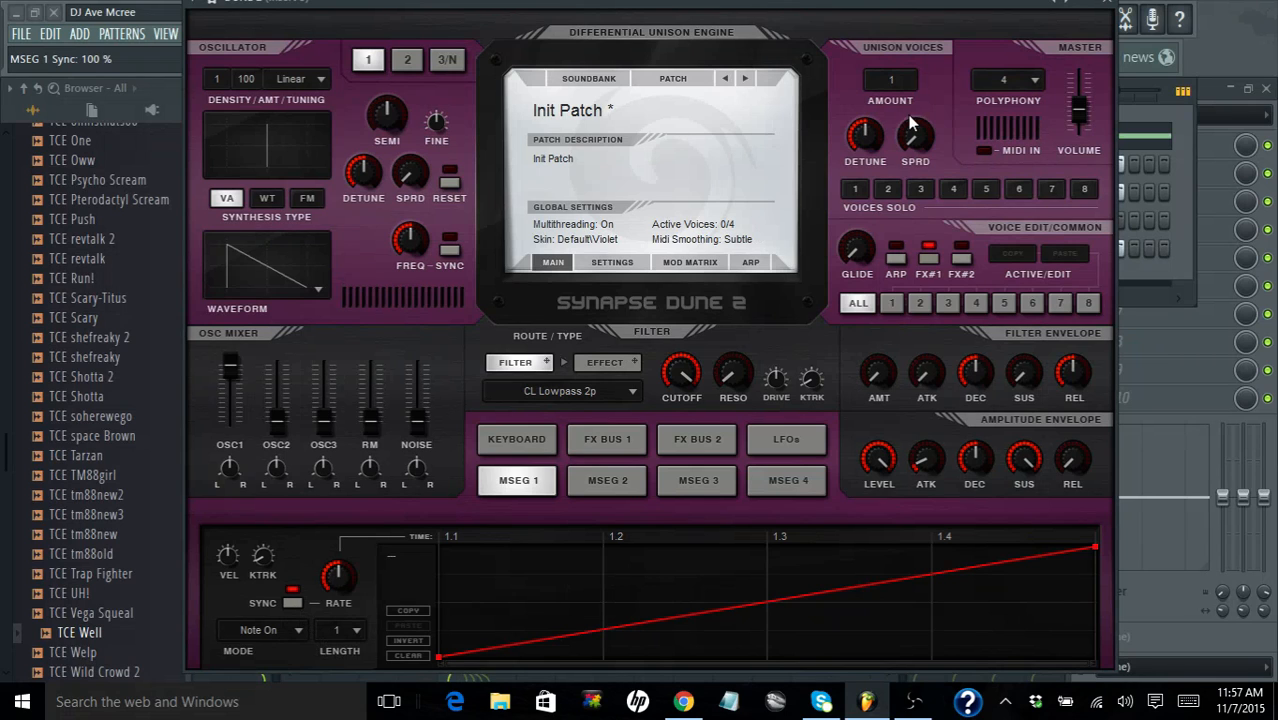
Move the DUNE 2 window aside, play and stop the pattern, and move the window back up
drag(600, 3, 655, 240)
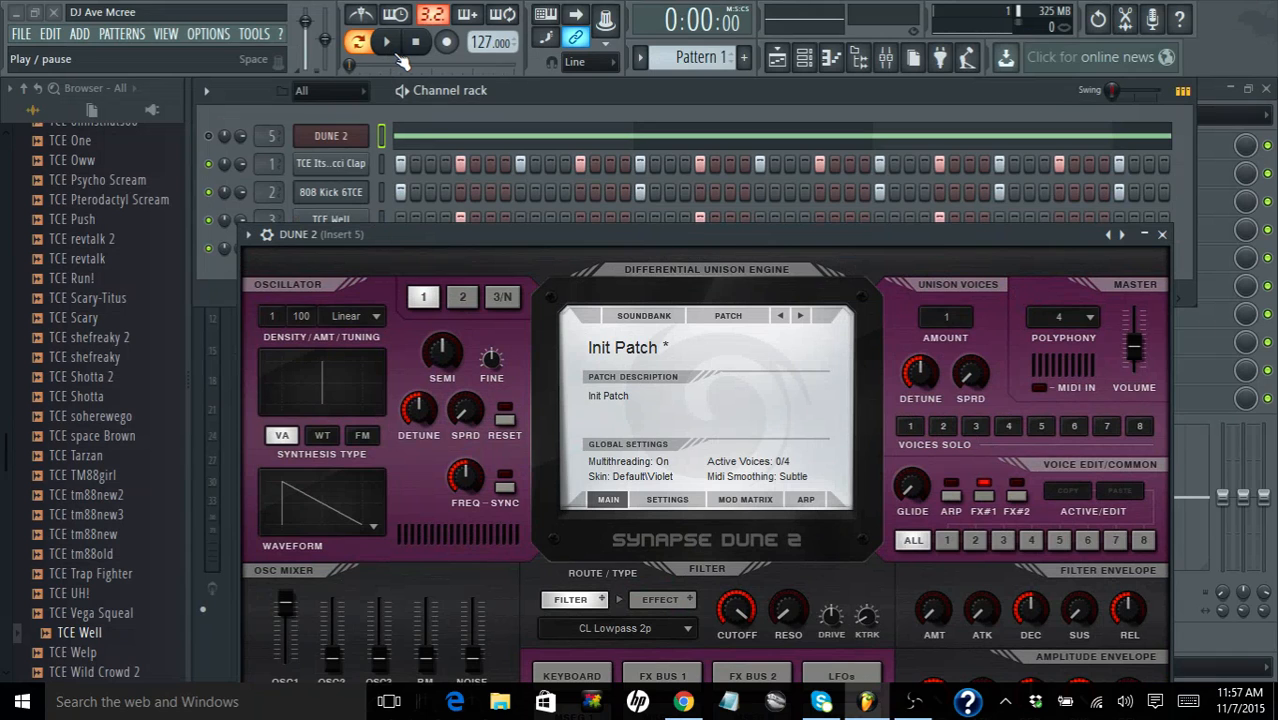
click(399, 60)
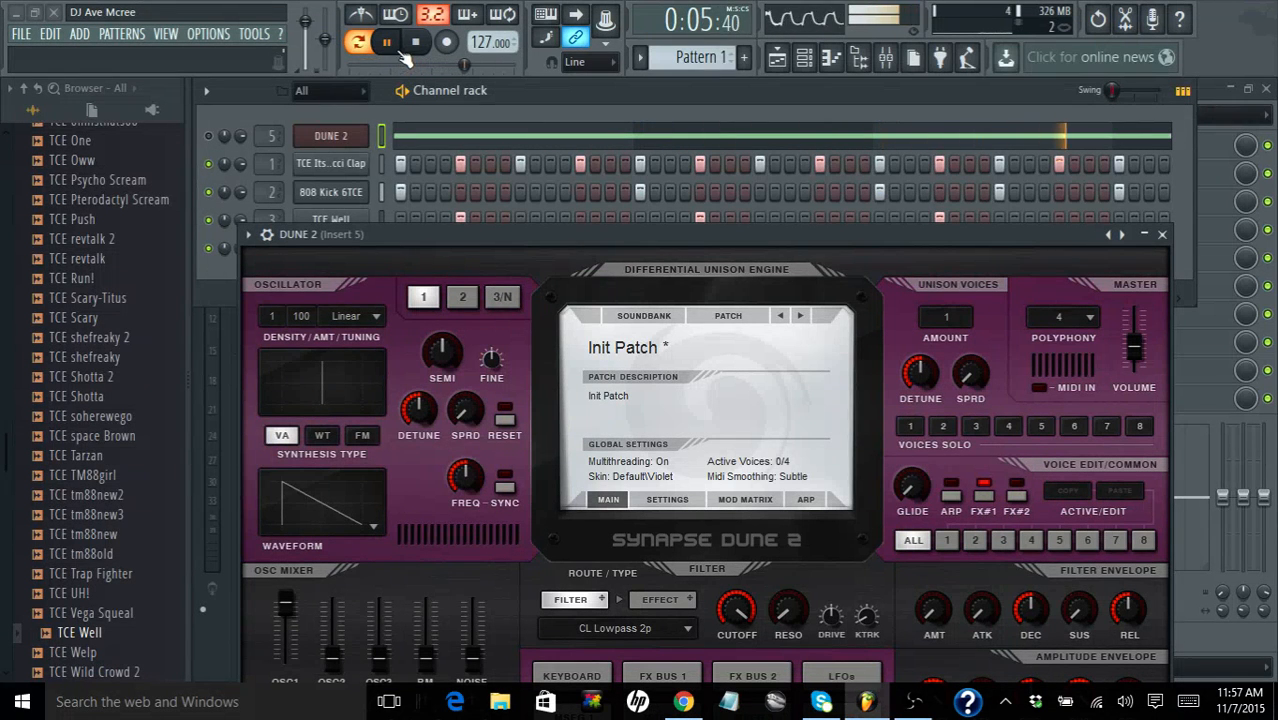
click(418, 46)
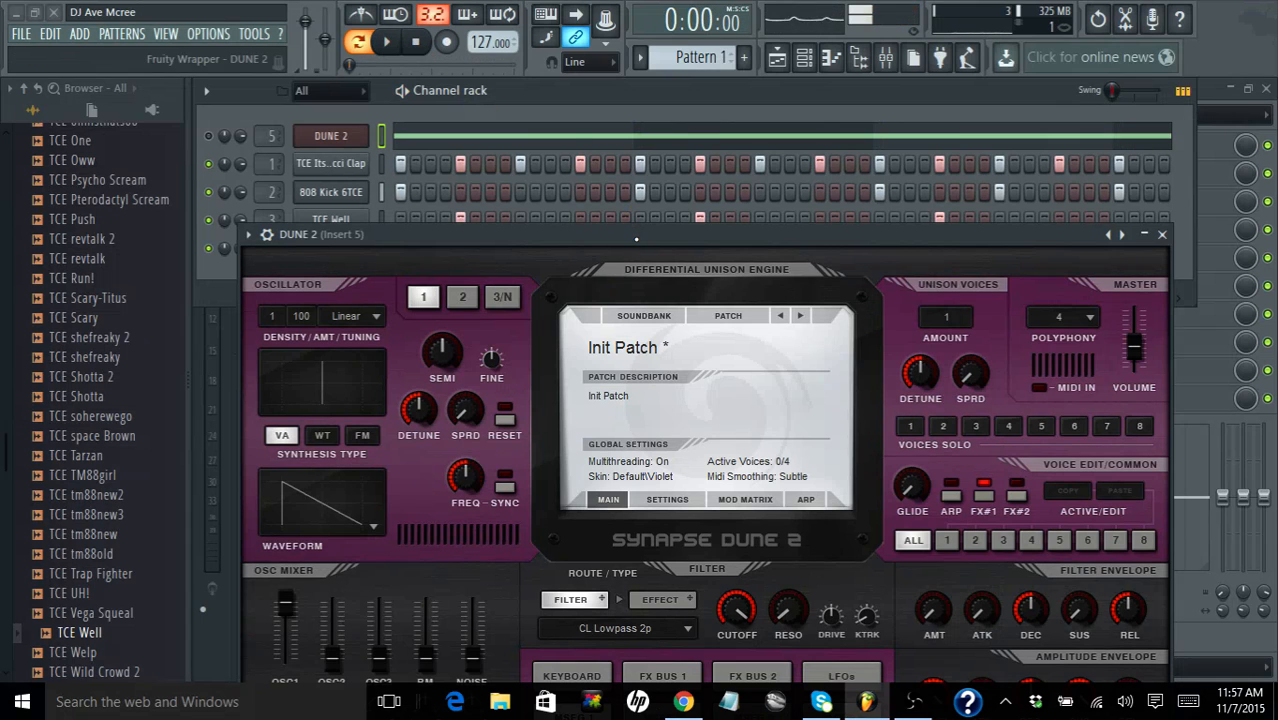
drag(636, 239, 592, 5)
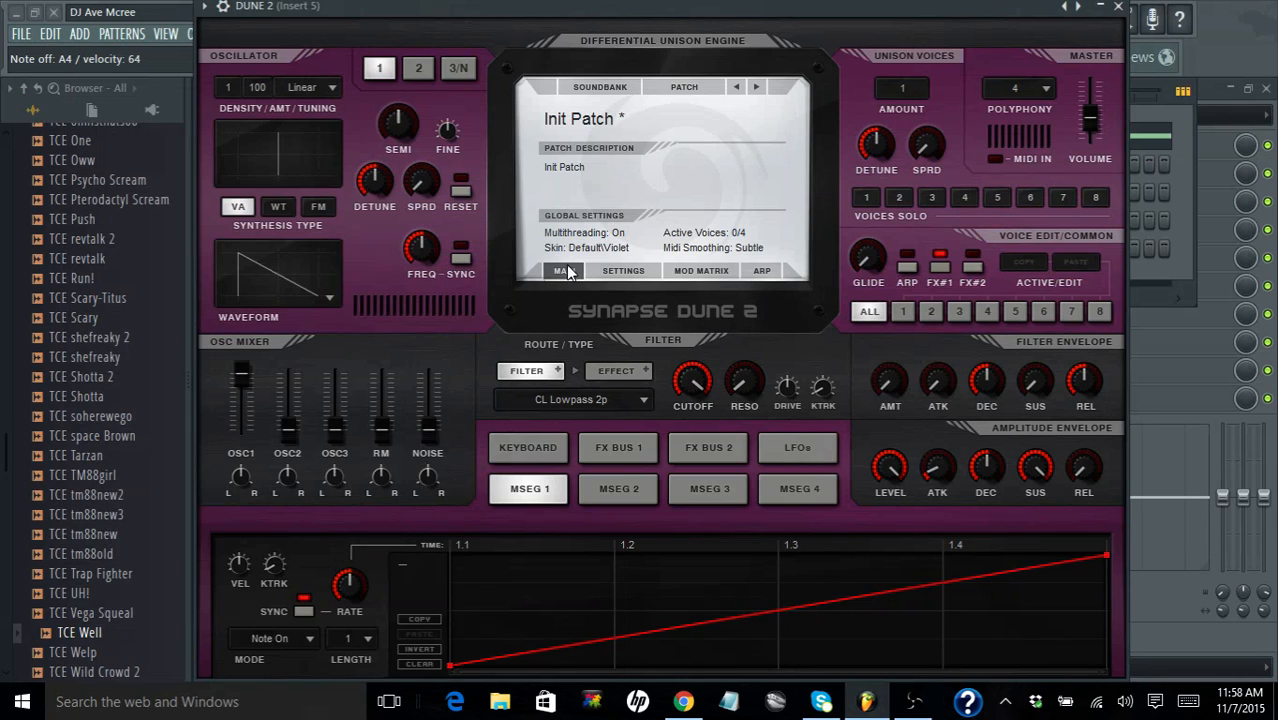
Set the first mod matrix slot's source to MSEG 1 with an amount of +100
click(691, 272)
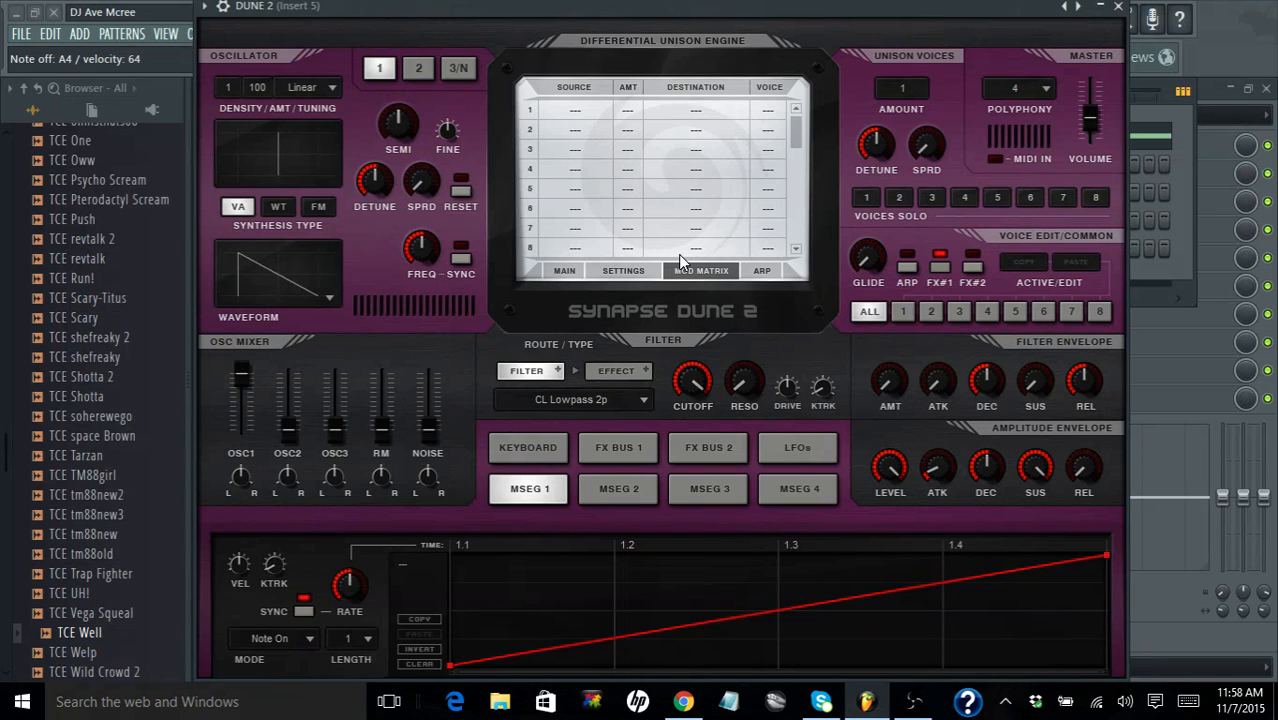
click(584, 118)
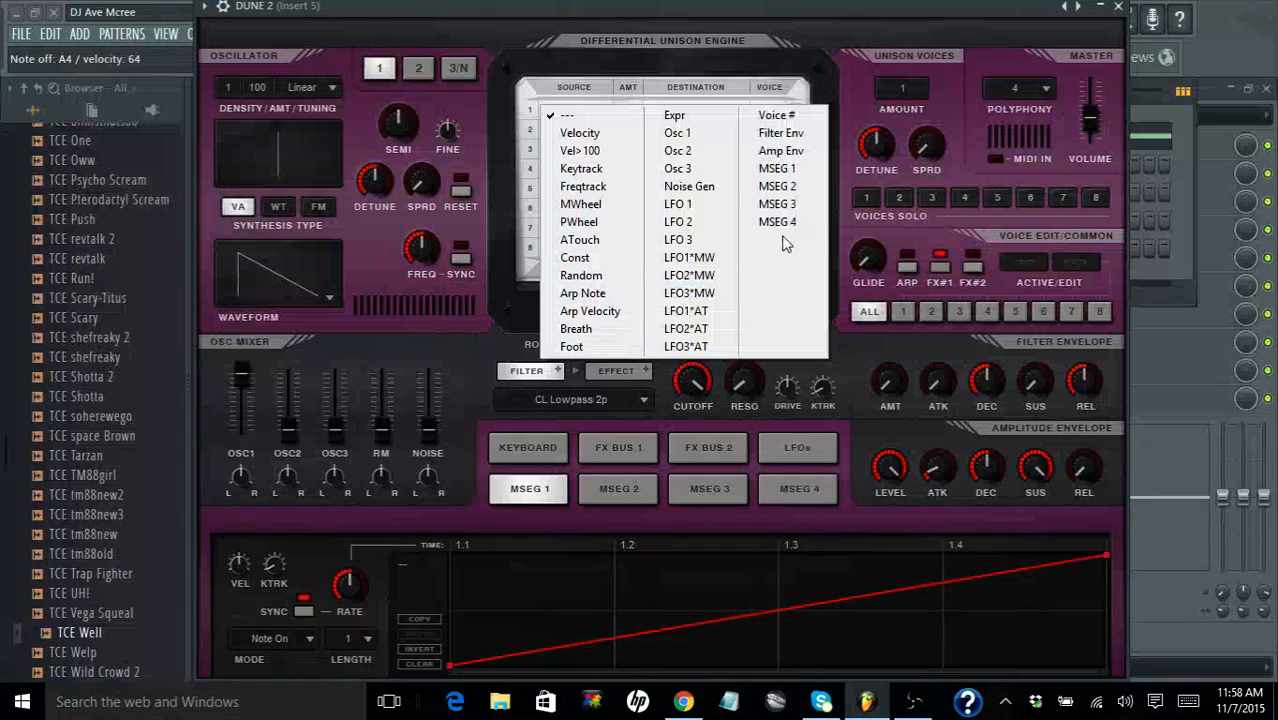
click(790, 170)
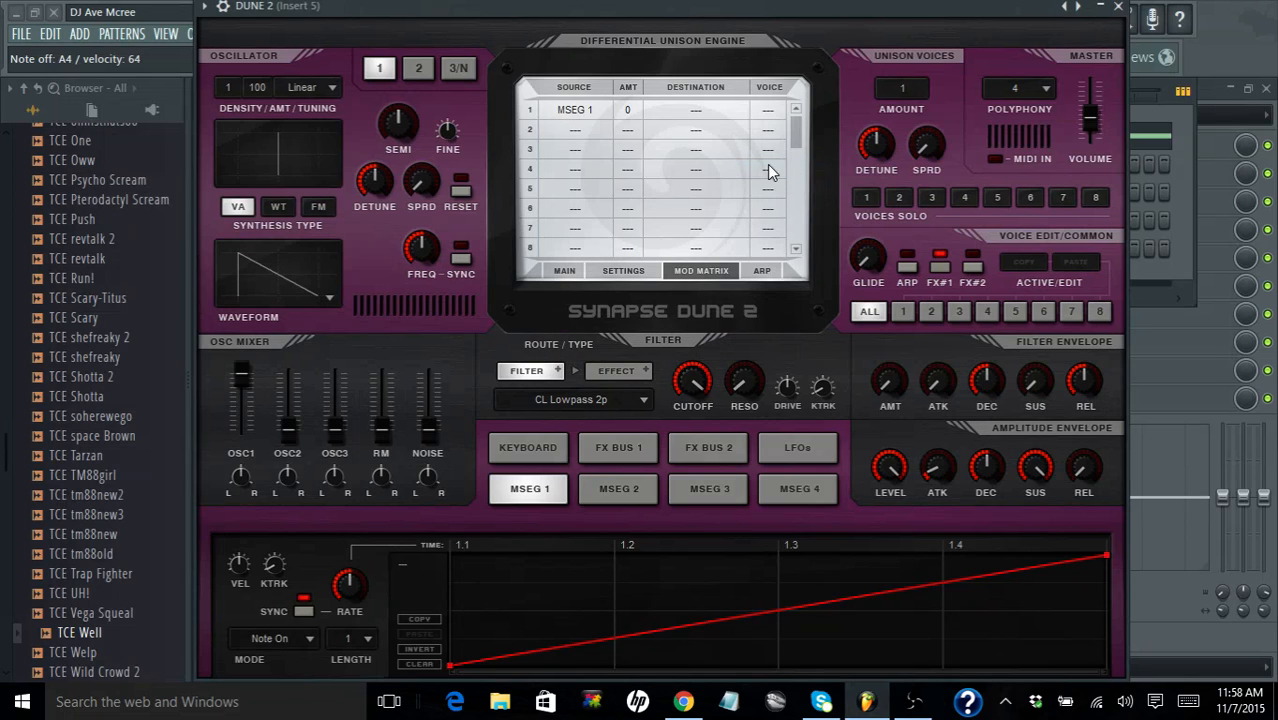
drag(628, 110, 615, 41)
drag(631, 110, 621, 33)
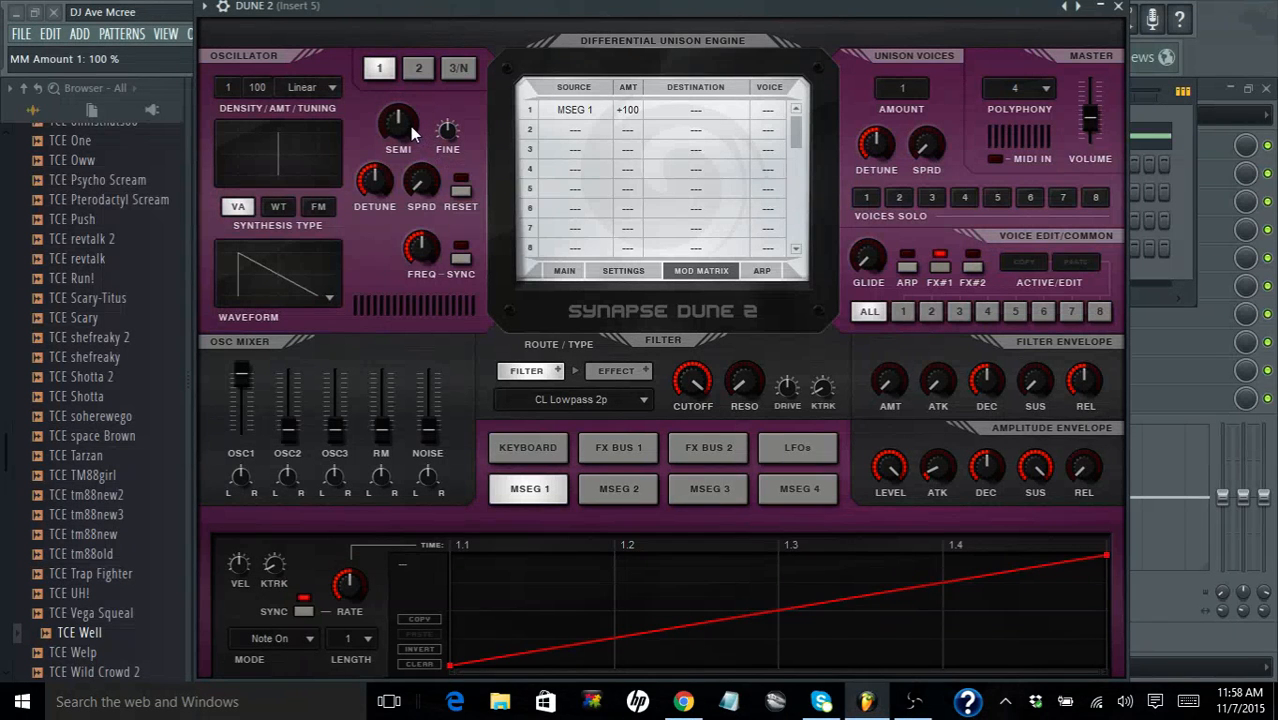
Lower oscillator 1's semitone setting, reset its fine tuning, and assign Osc 1 Semi as the first mod matrix slot's destination
drag(403, 130, 483, 204)
double_click(451, 129)
click(683, 113)
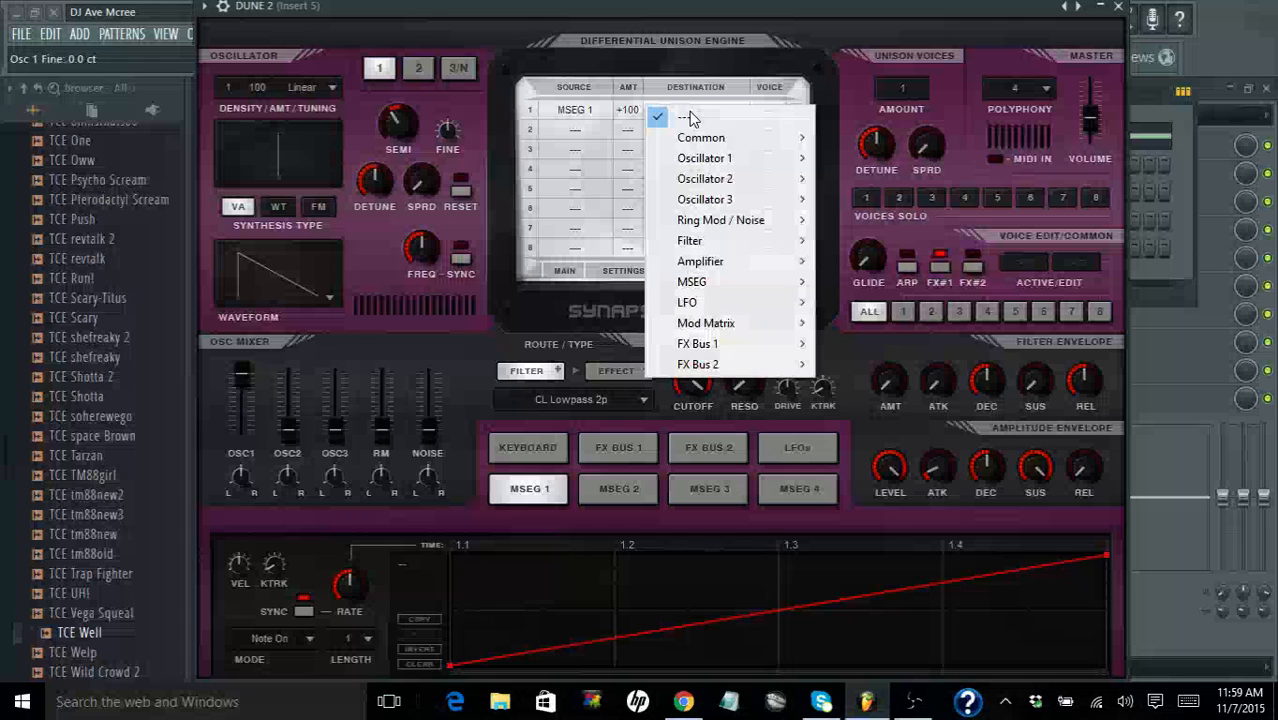
mouse_move(697, 160)
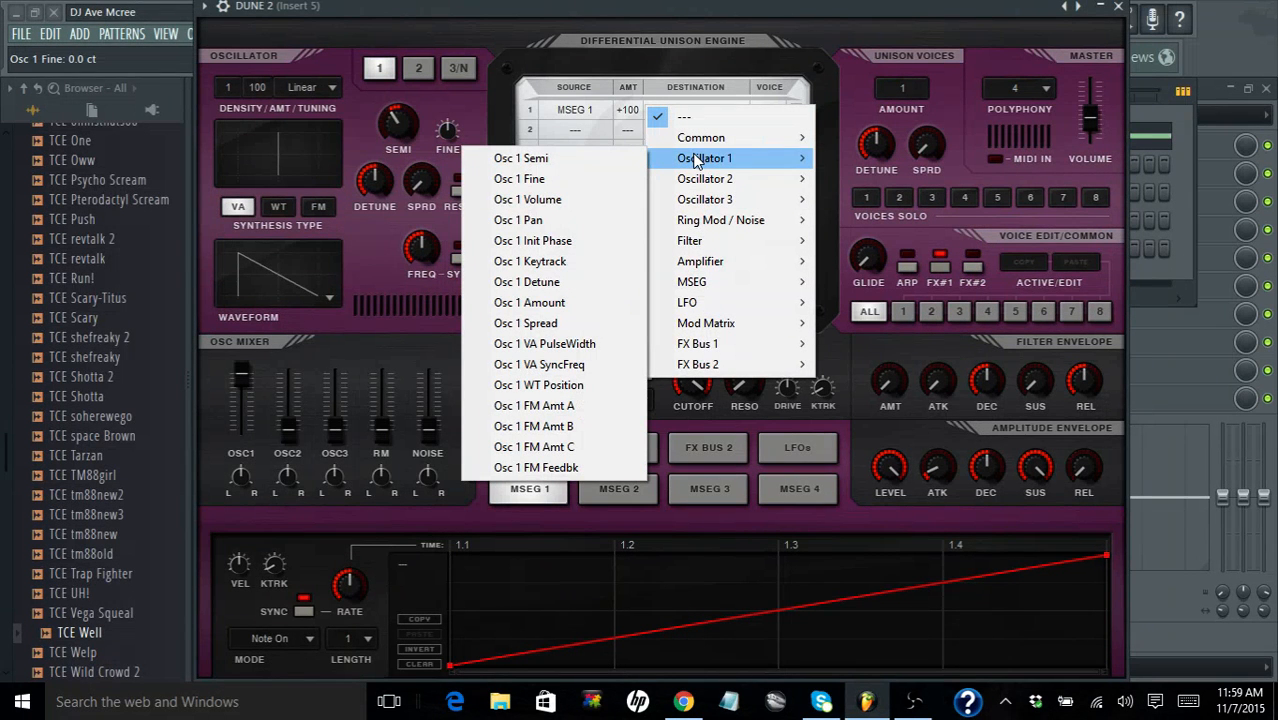
click(601, 160)
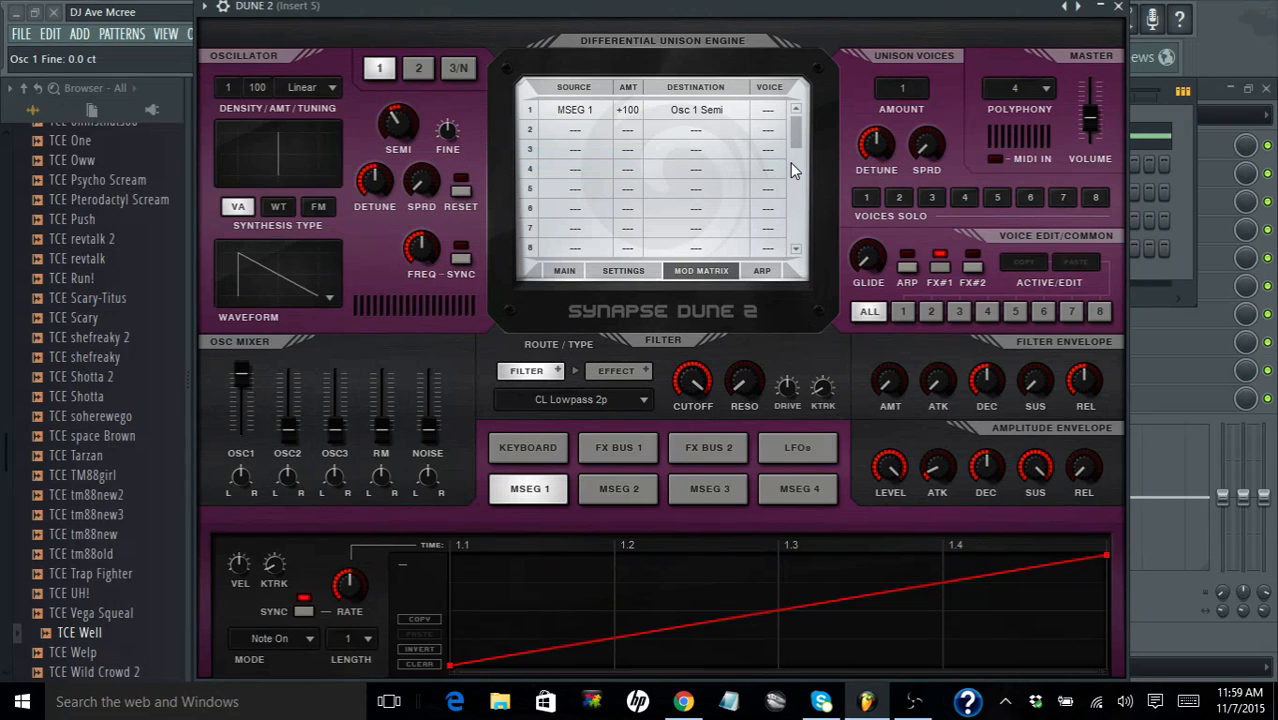
Select voice 1 for editing and limit the first mod matrix slot to voice 1
click(768, 110)
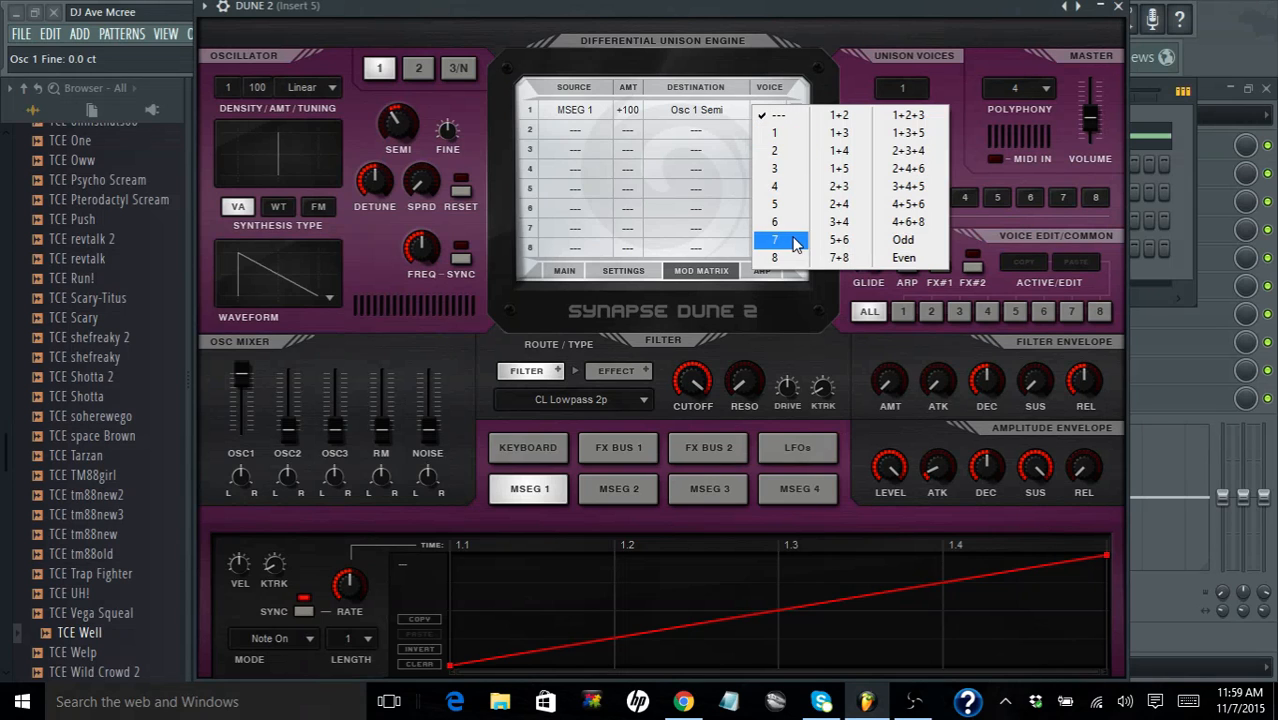
click(745, 68)
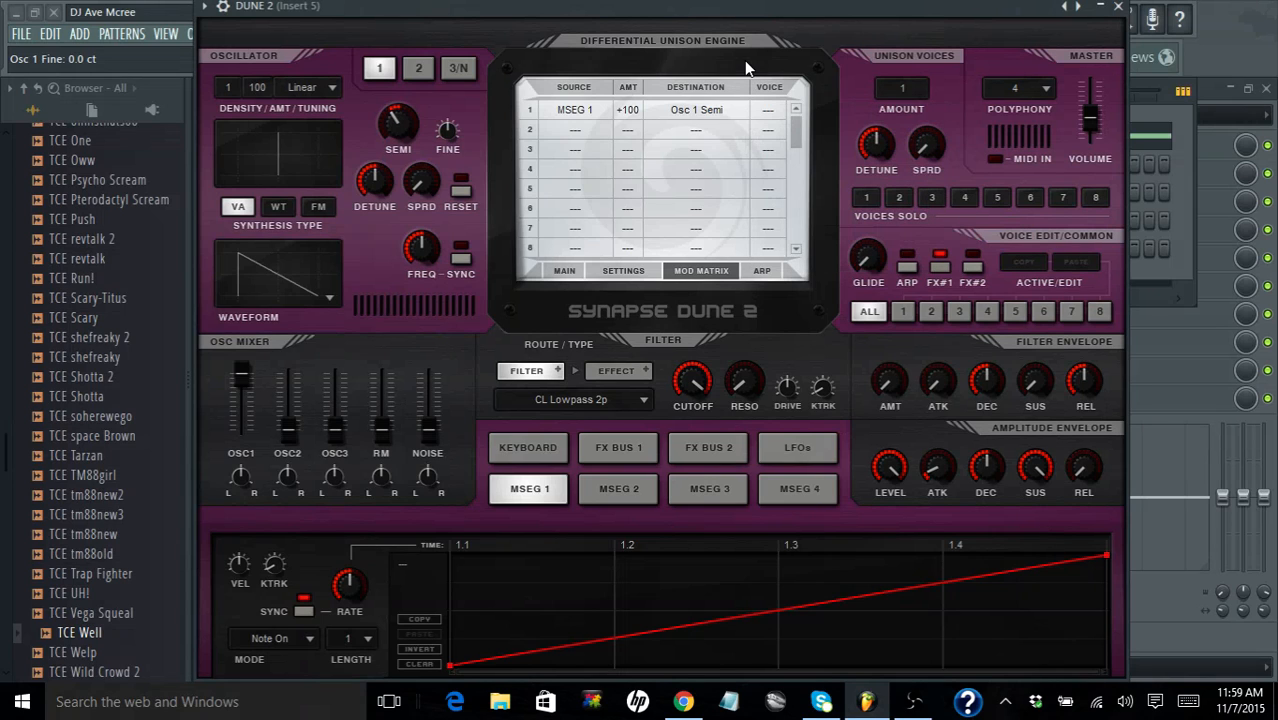
click(902, 311)
click(936, 315)
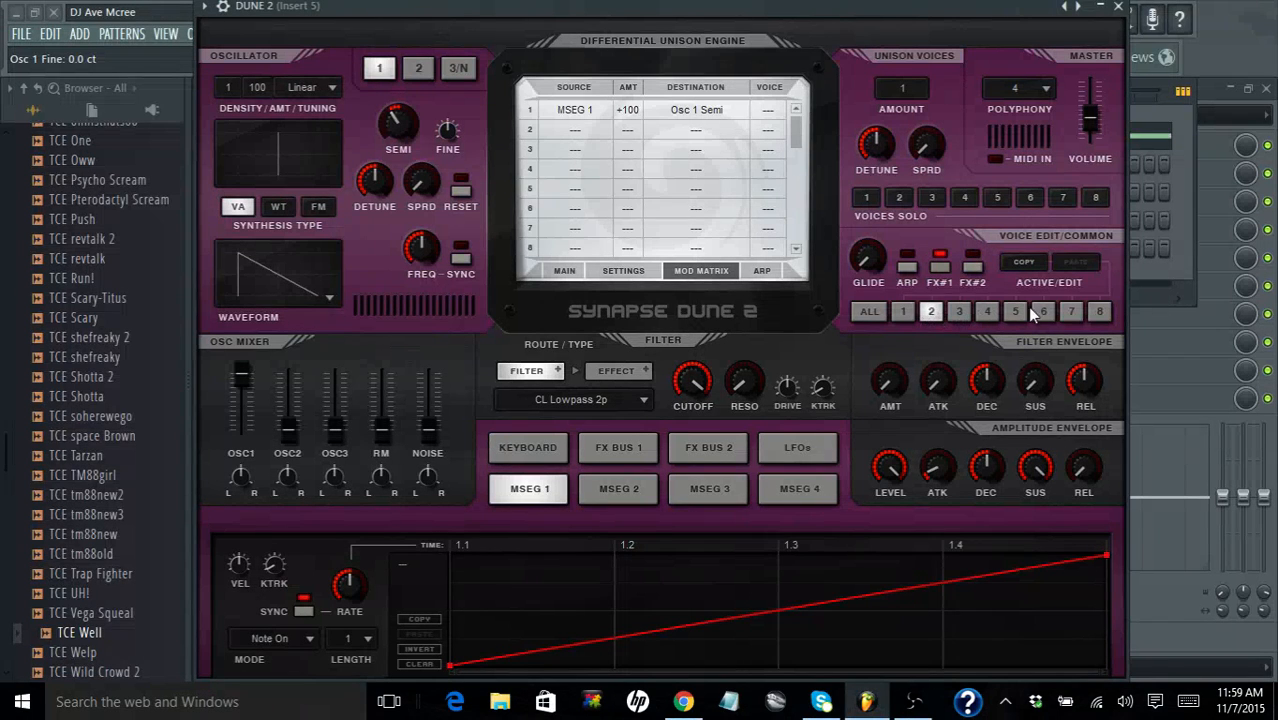
click(900, 311)
click(768, 109)
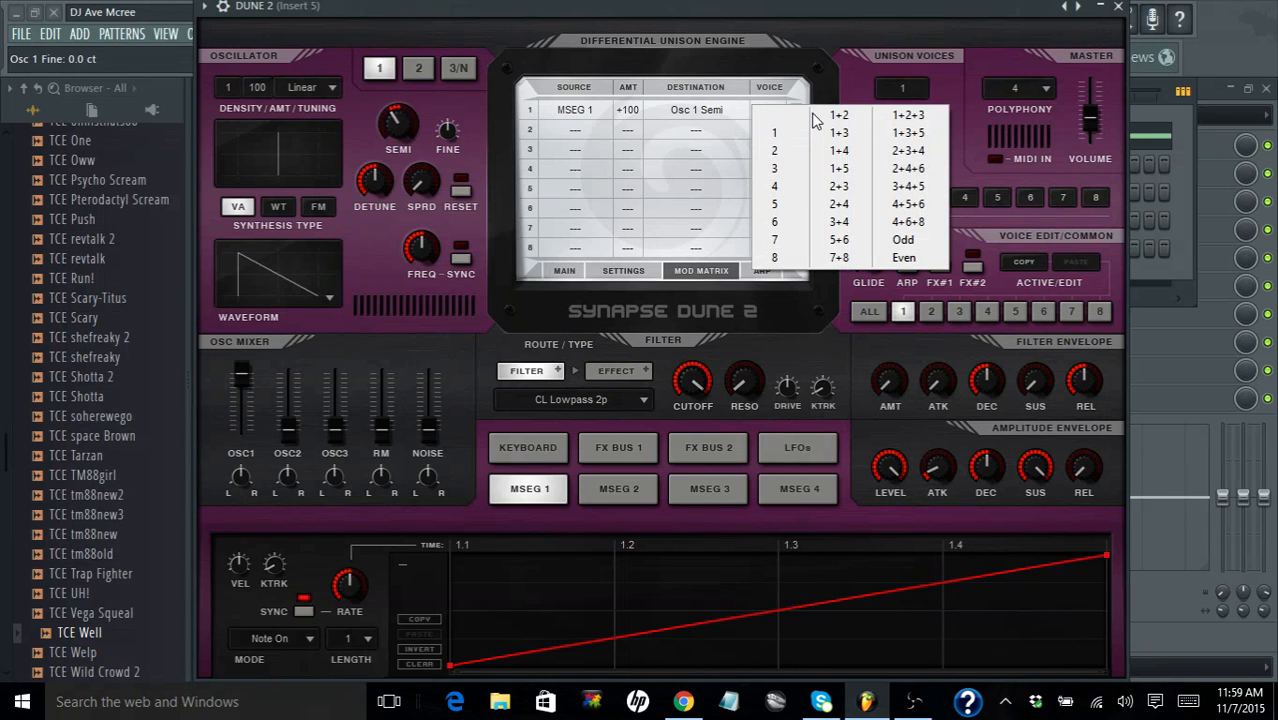
click(786, 133)
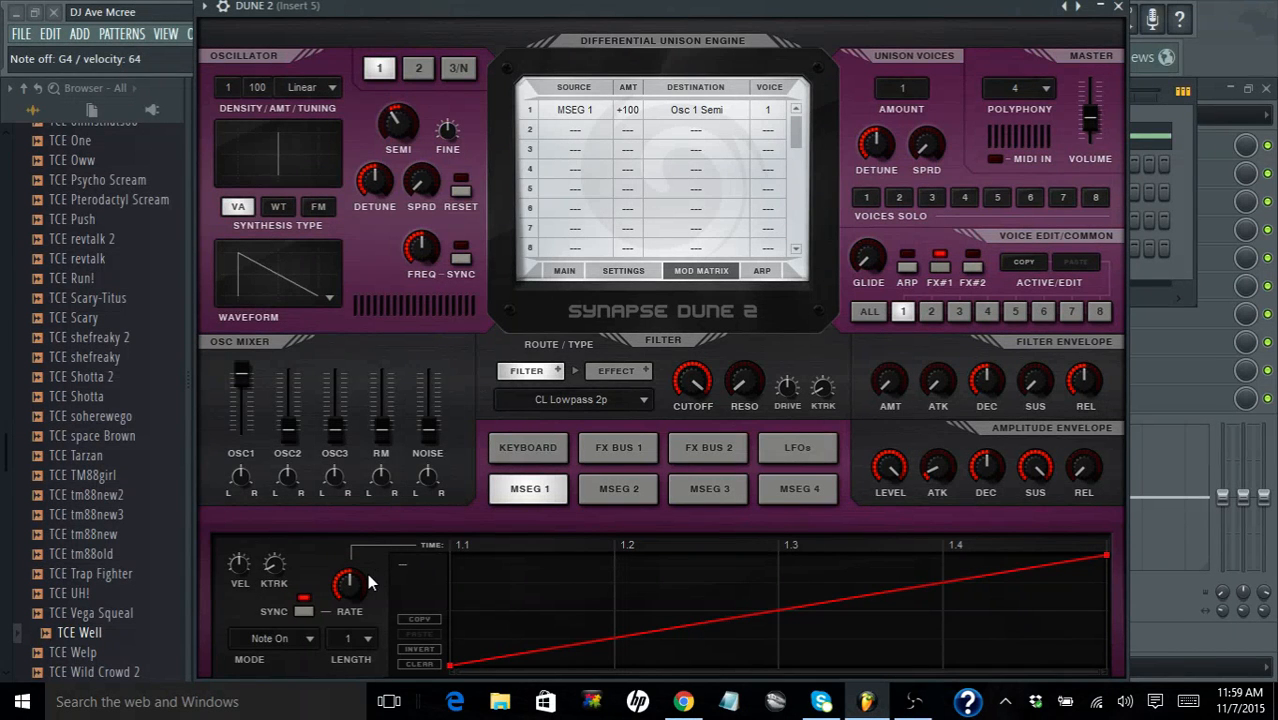
Reduce the MSEG 1 rate and set oscillator 1's density to 6
drag(361, 578, 356, 618)
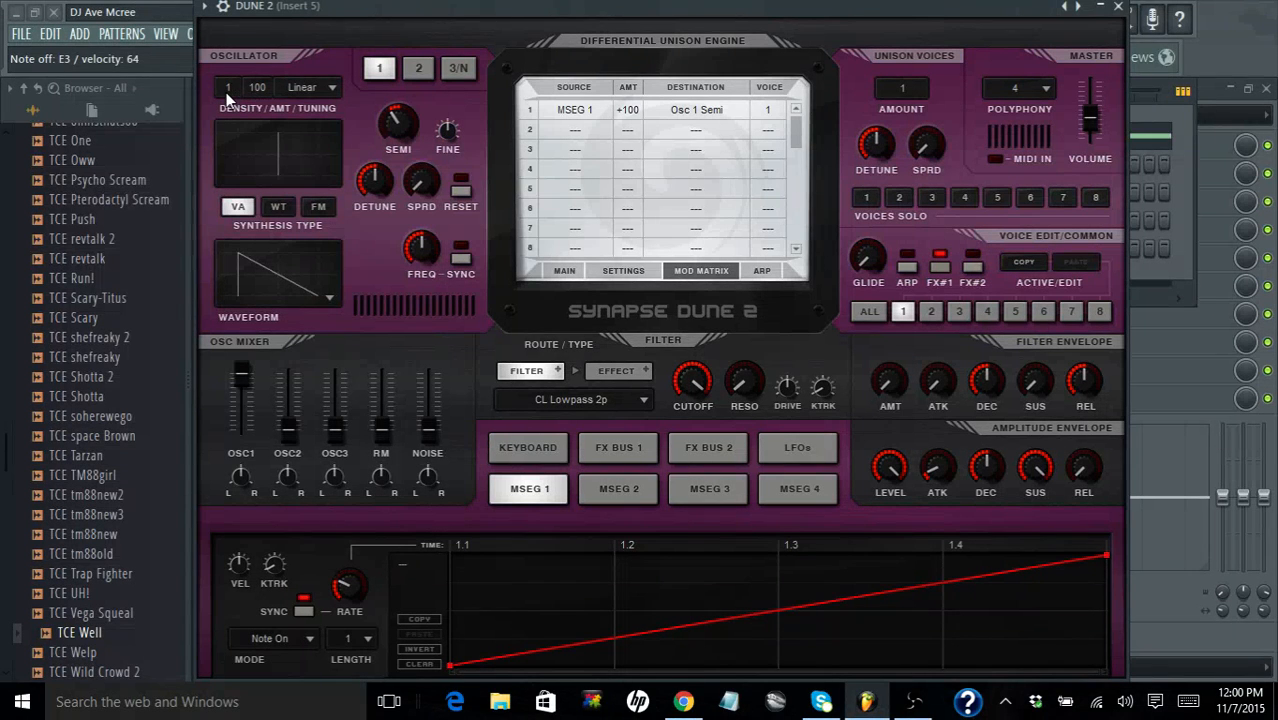
drag(226, 92, 209, 45)
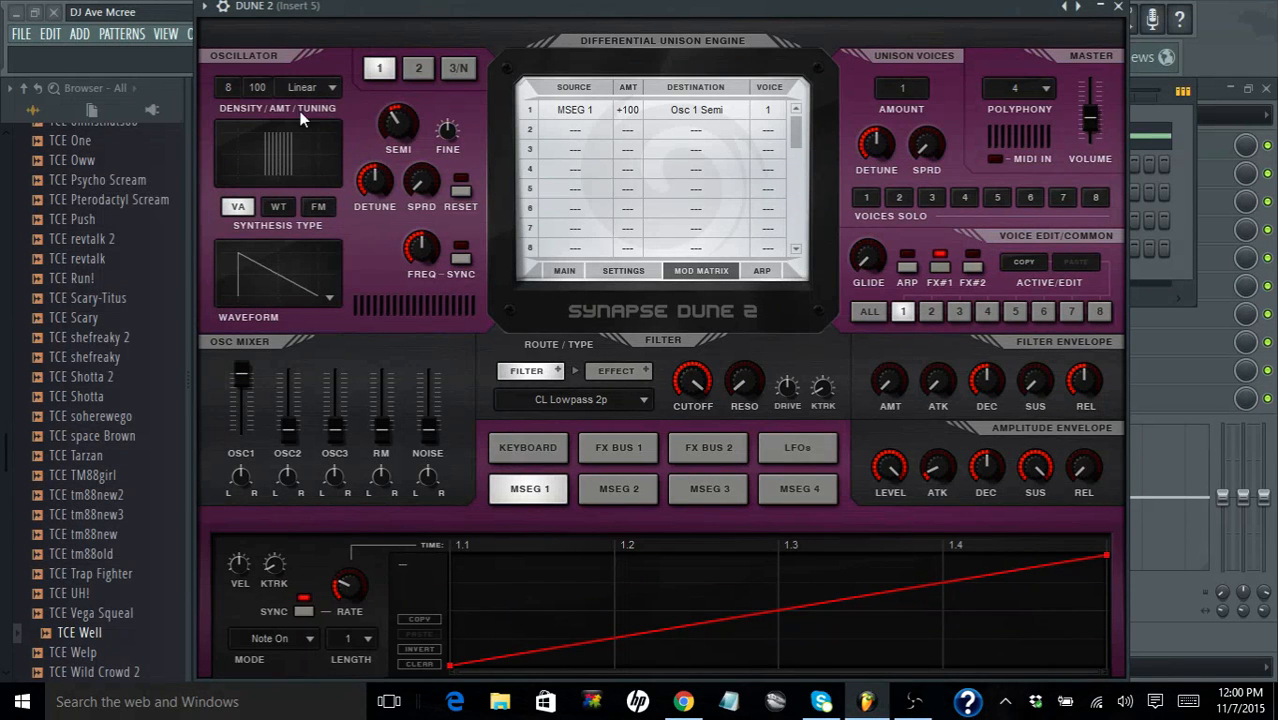
mouse_move(231, 91)
mouse_down()
mouse_move(235, 130)
mouse_move(233, 103)
mouse_up()
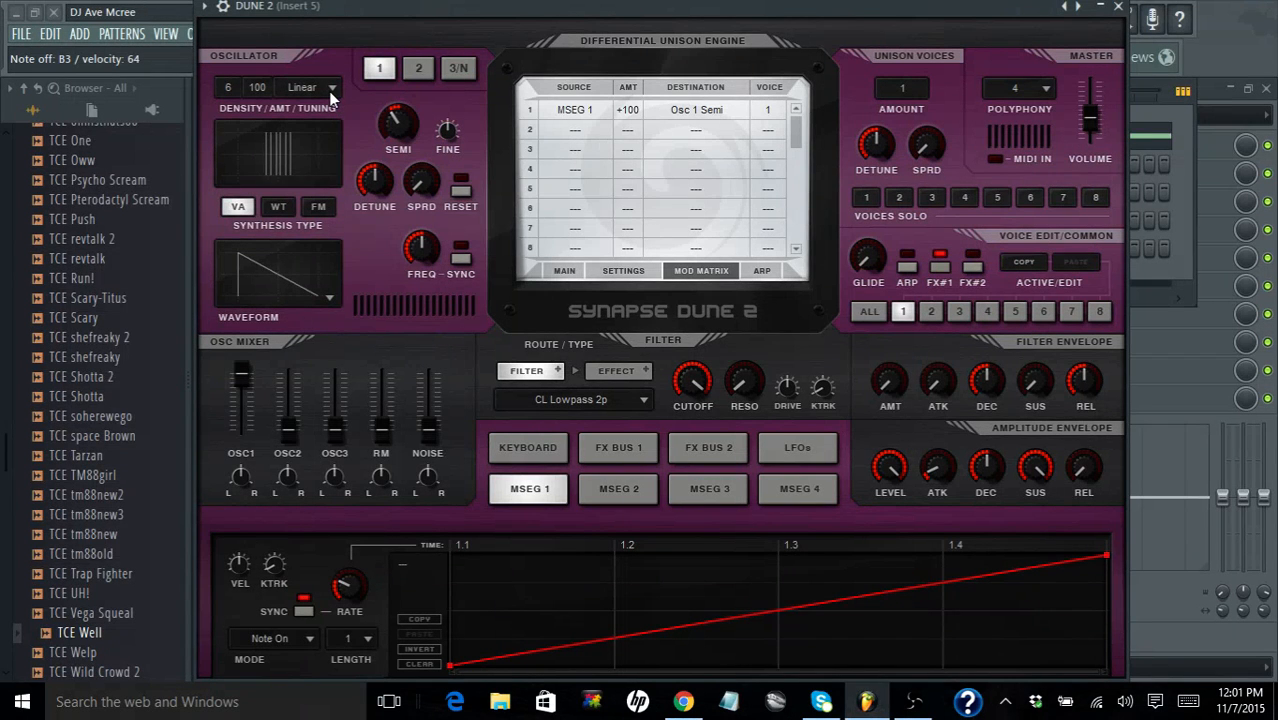
Try the Random and Gaussian tuning modes on oscillator 1
click(331, 90)
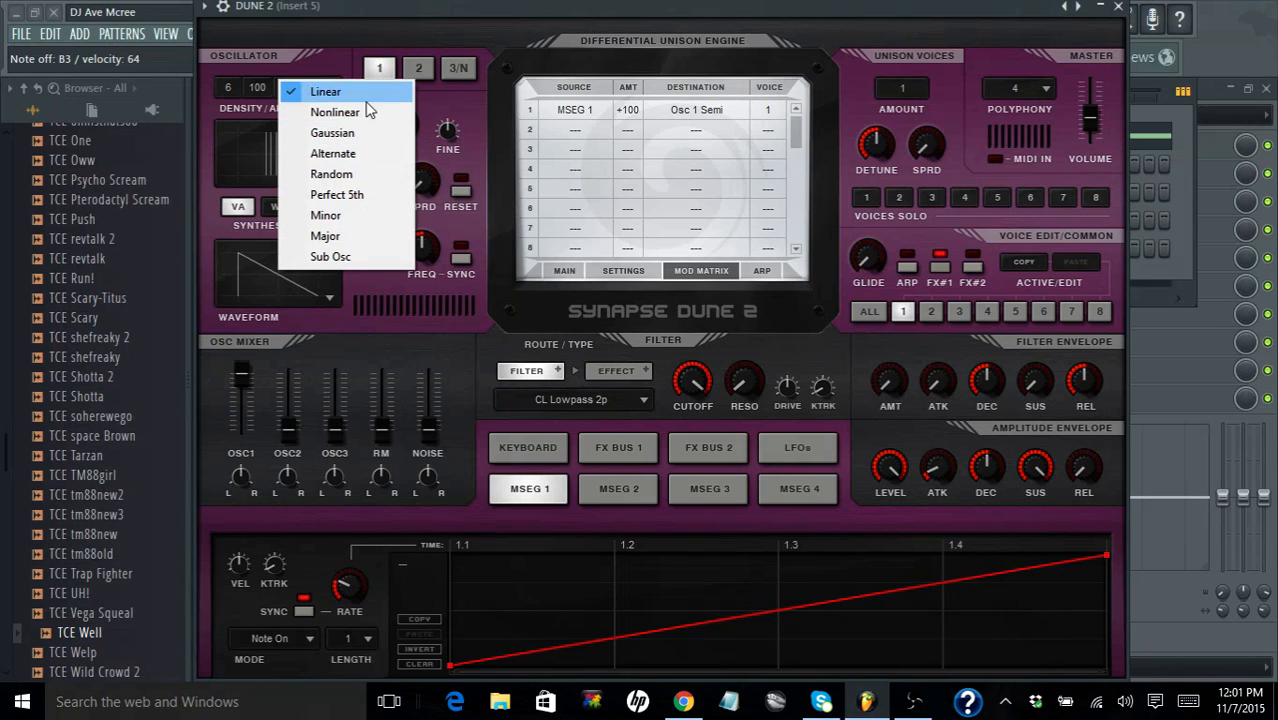
click(362, 175)
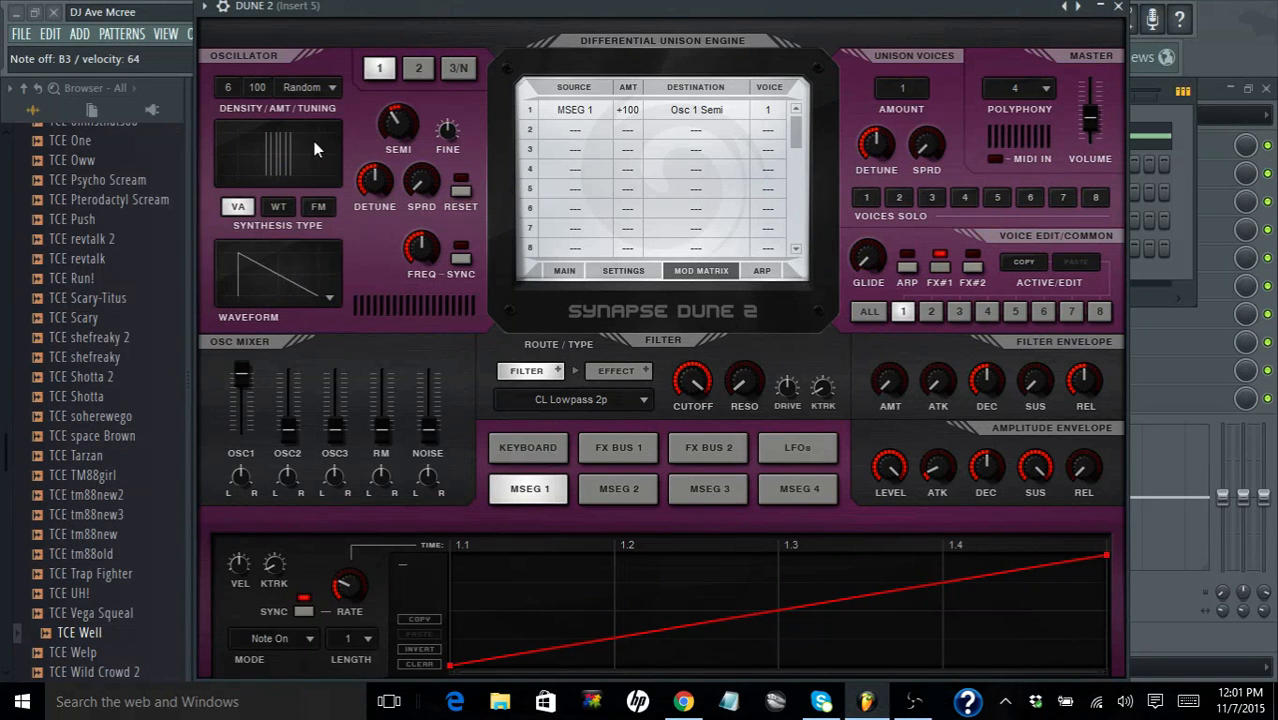
click(318, 87)
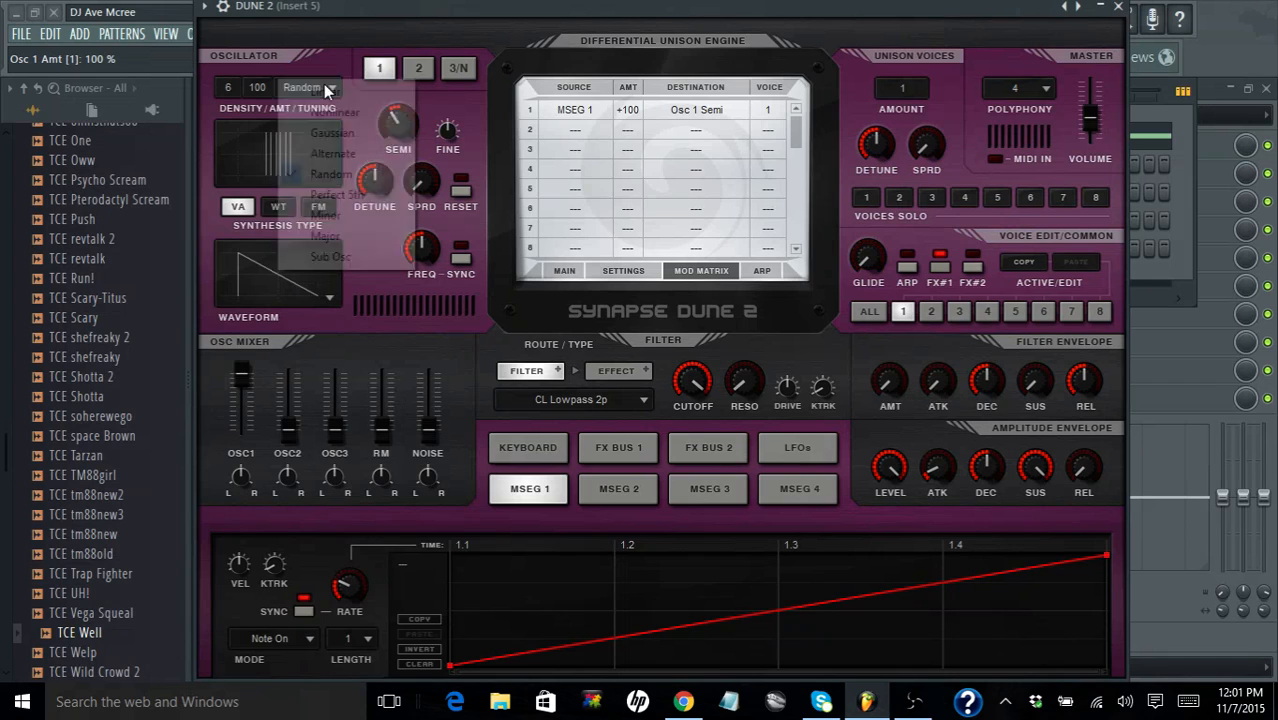
click(343, 133)
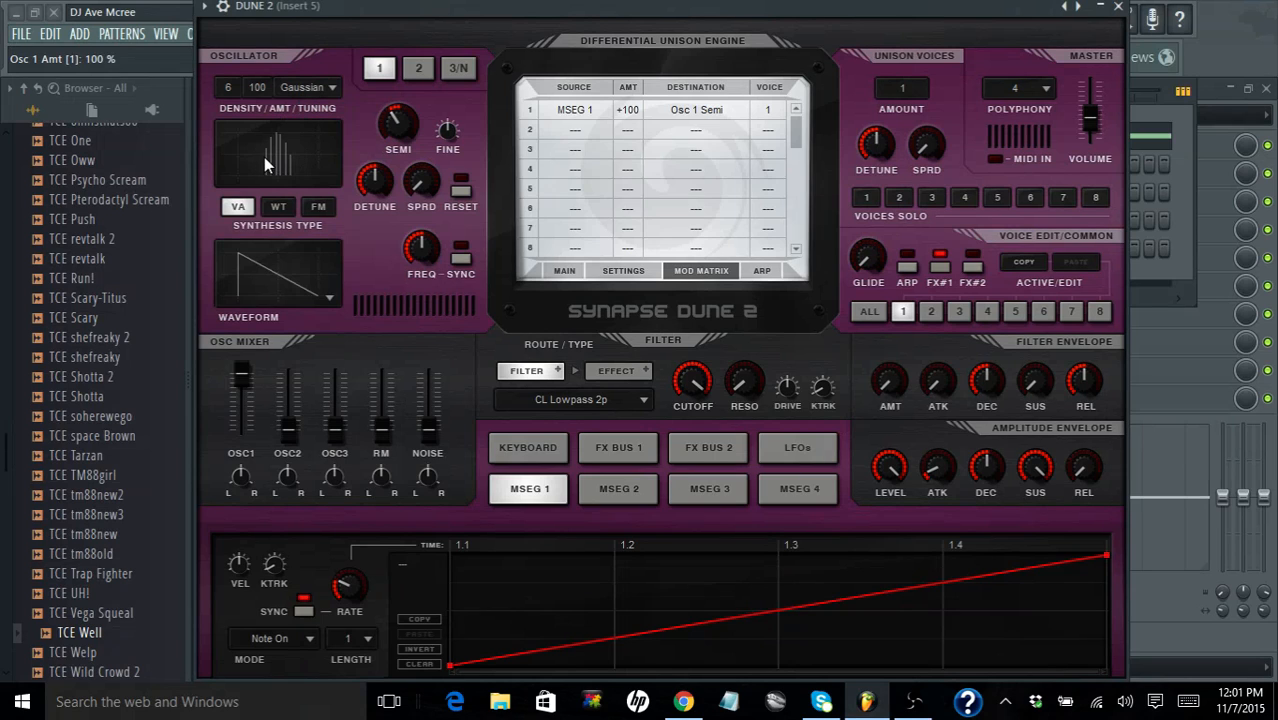
Set oscillator 1's tuning mode to Perfect 5th and increase its detune
click(331, 94)
click(342, 194)
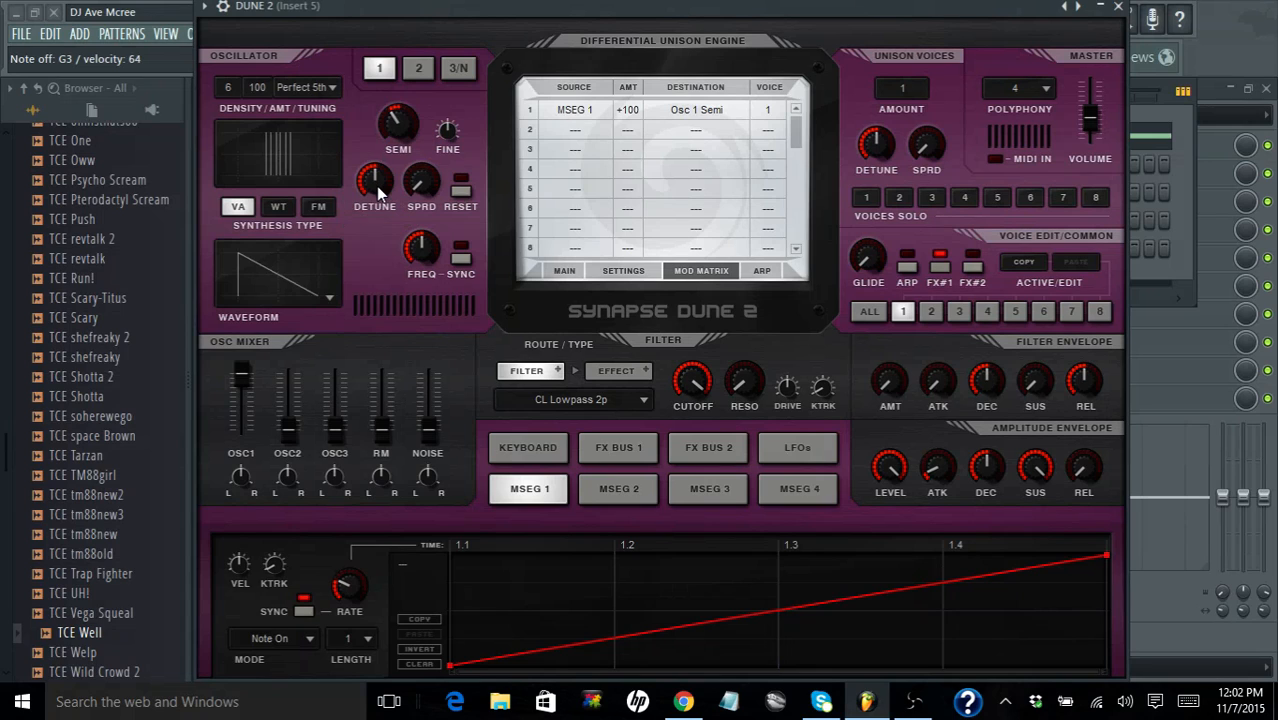
drag(376, 186, 363, 114)
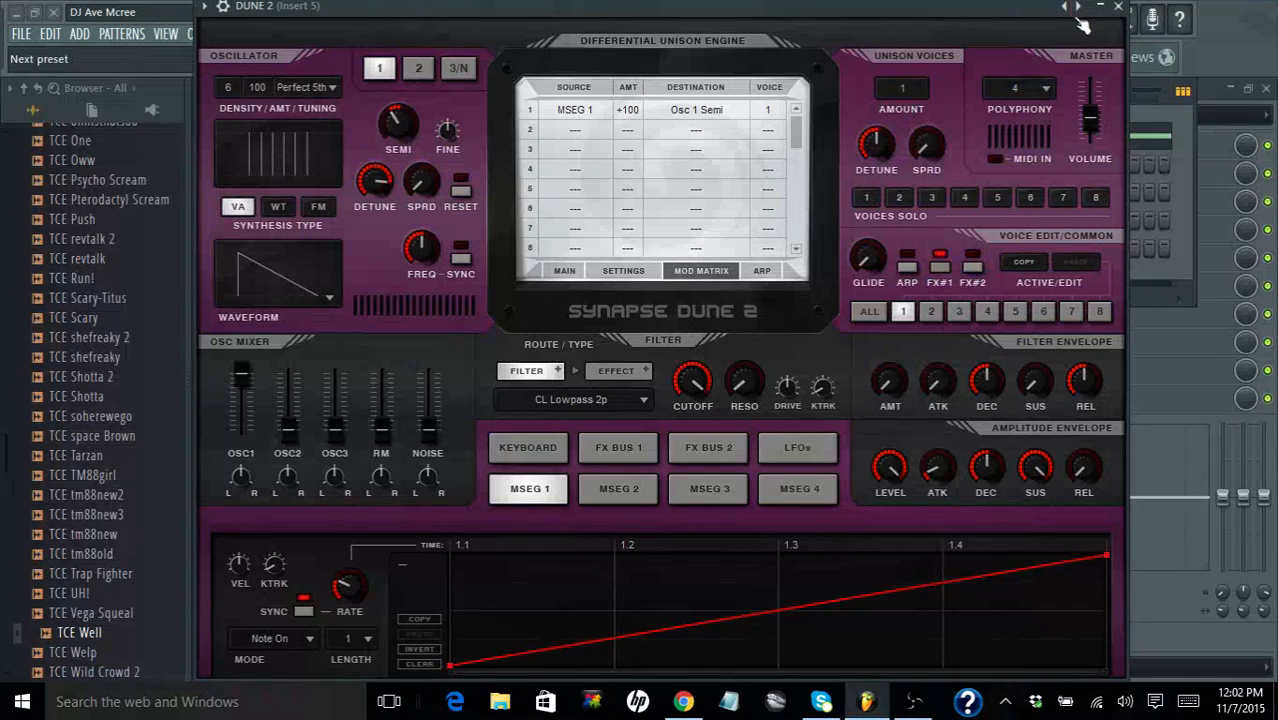
Close the synth window and move the long DUNE 2 note from E4 to C4 in the piano roll
click(1118, 7)
click(818, 136)
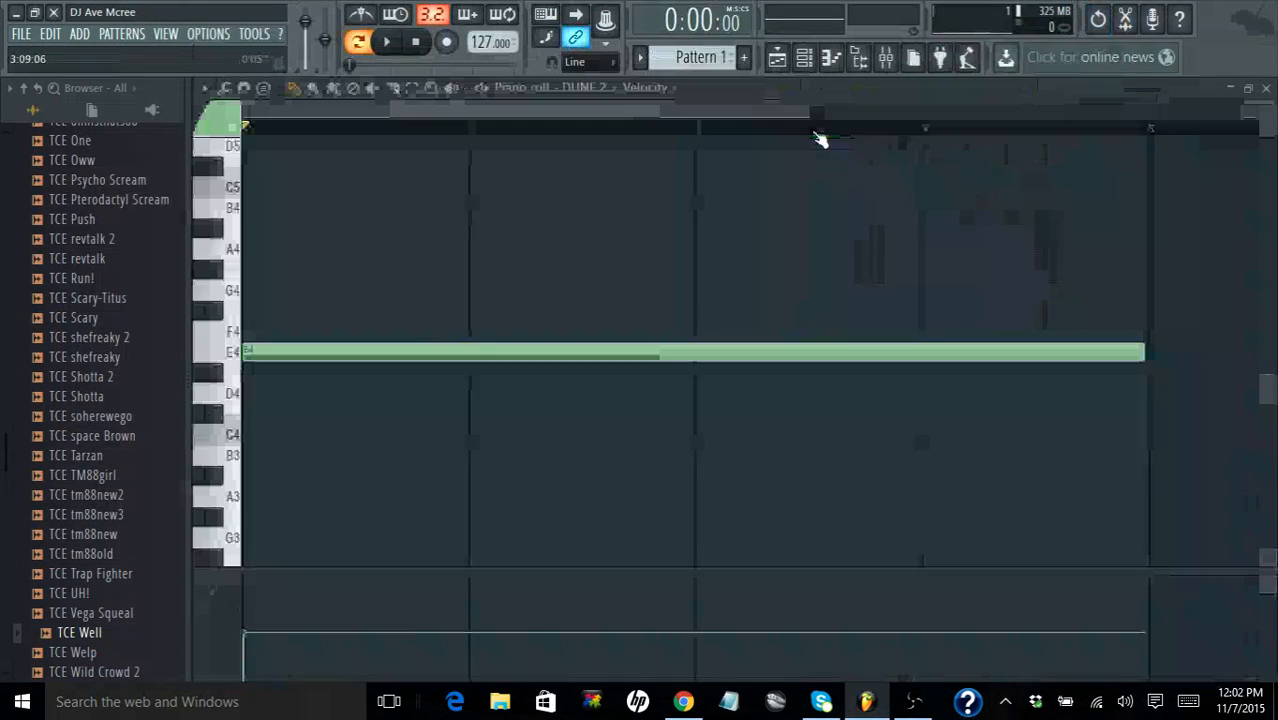
drag(611, 348, 601, 441)
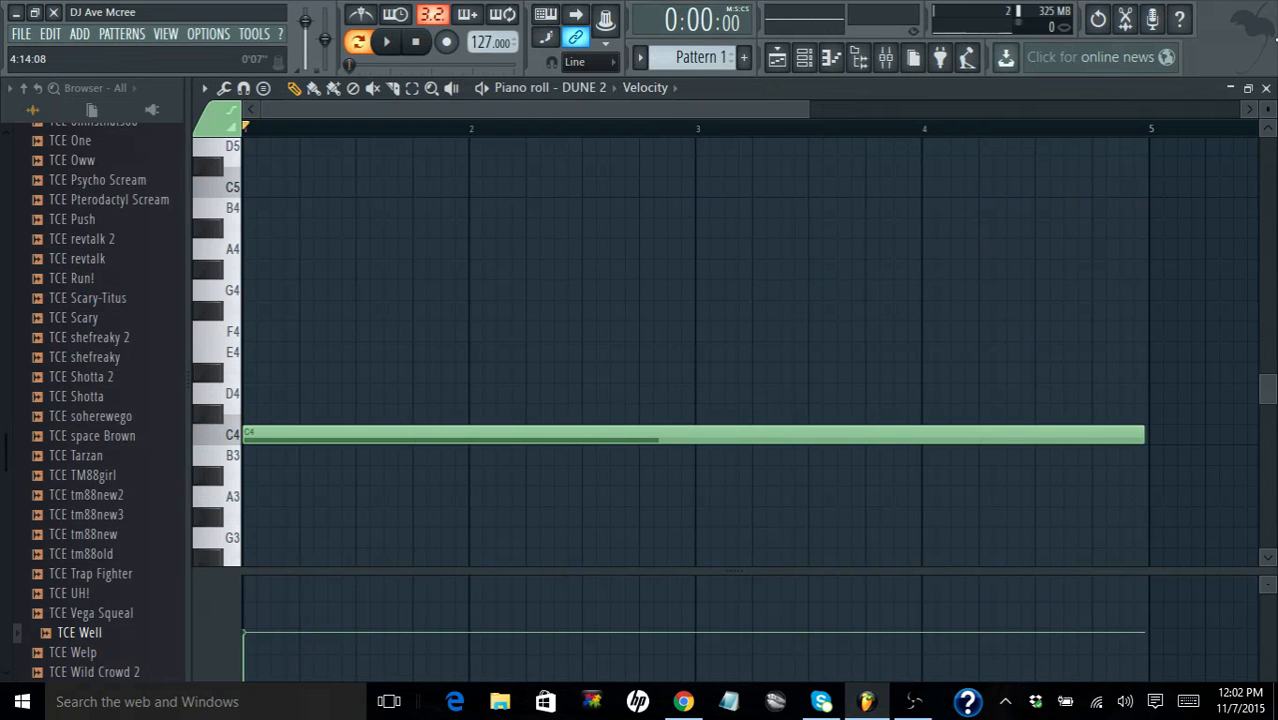
Close the piano roll, unmute the DUNE 2 channel and play the pattern with the riser
click(1266, 88)
click(386, 42)
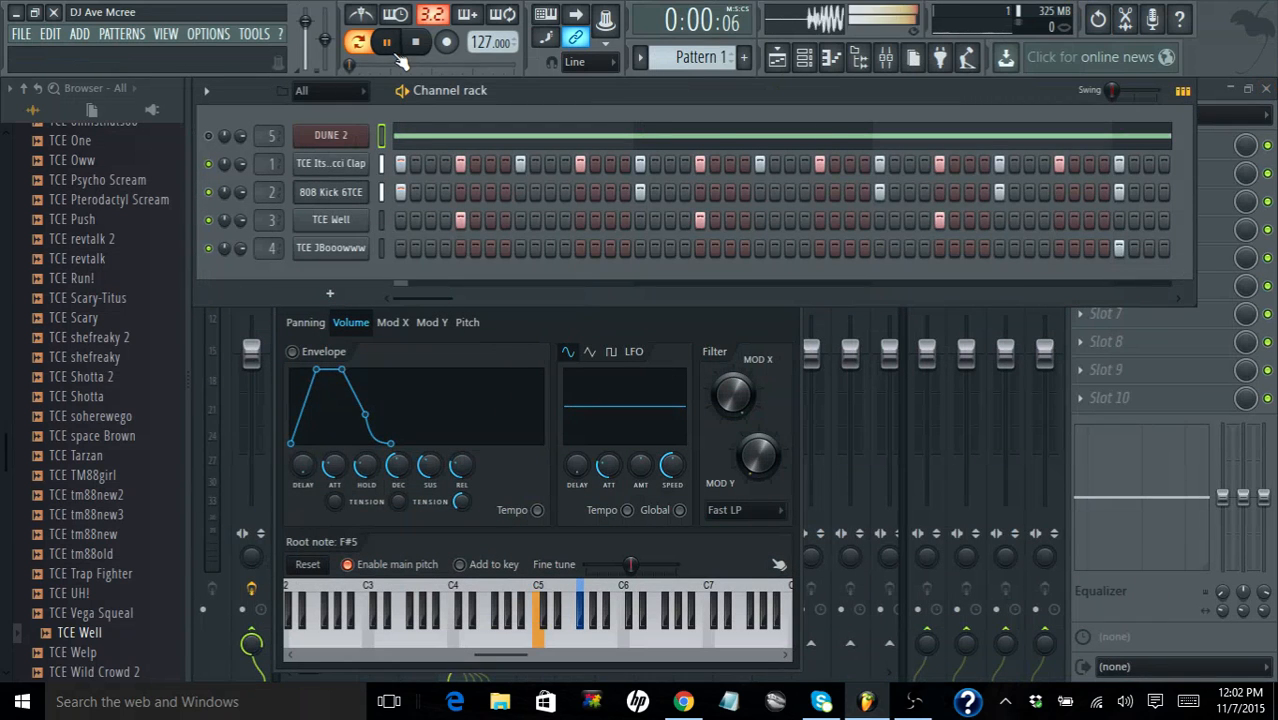
click(428, 50)
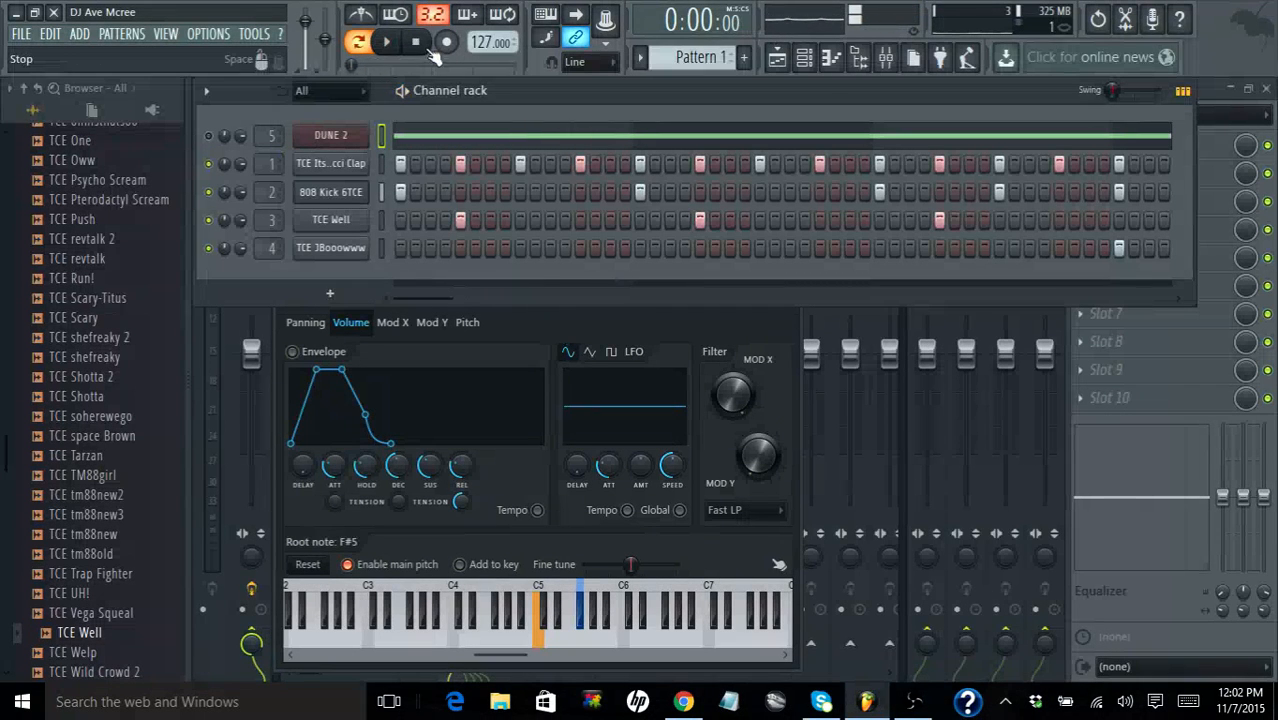
click(208, 136)
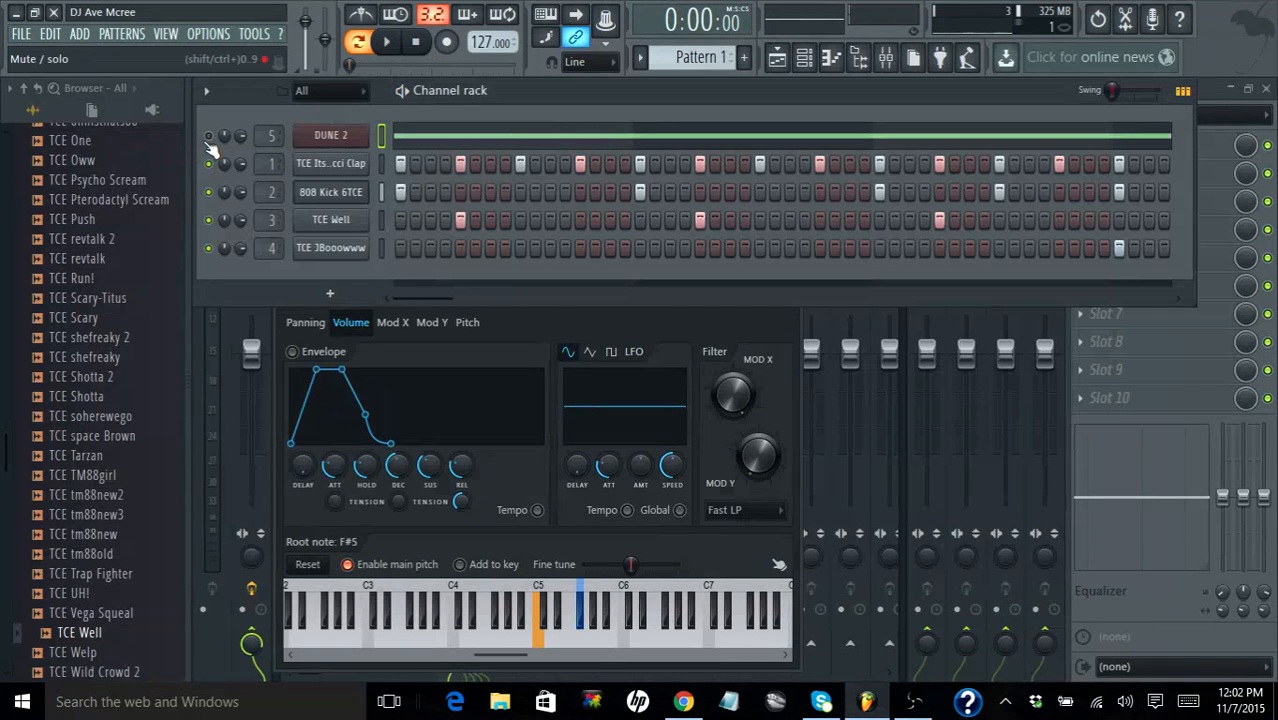
click(396, 57)
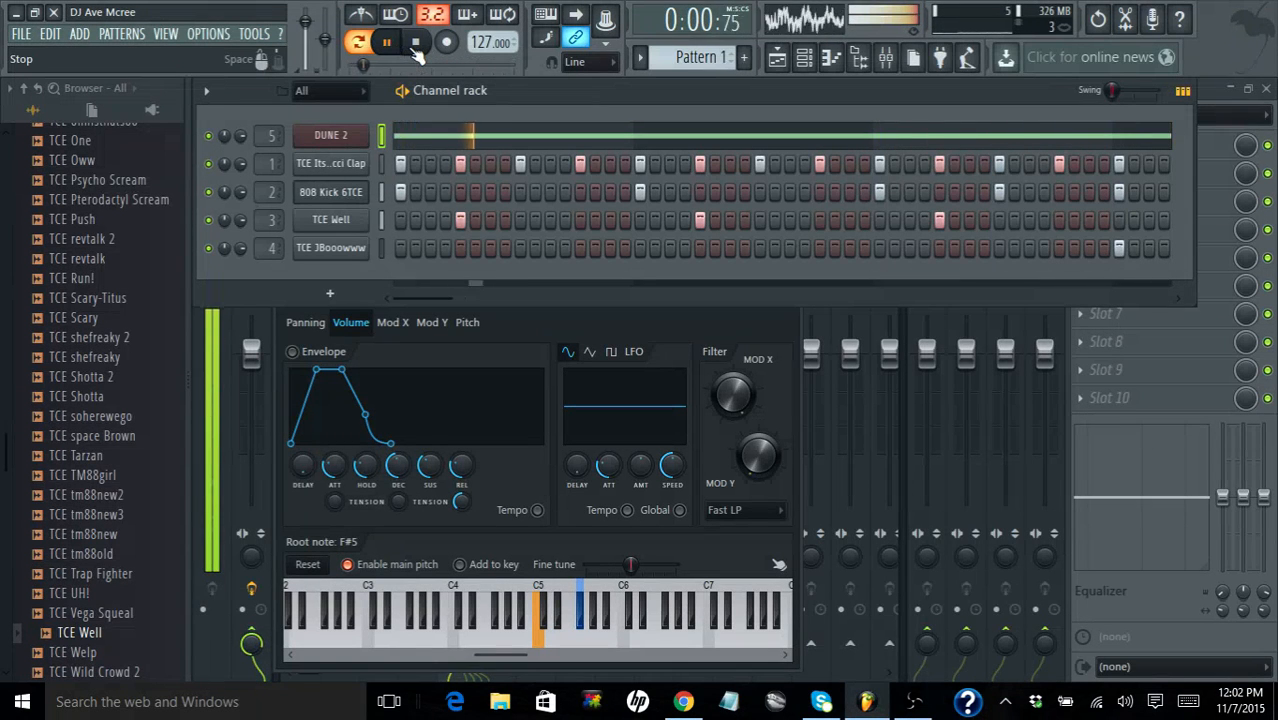
click(416, 46)
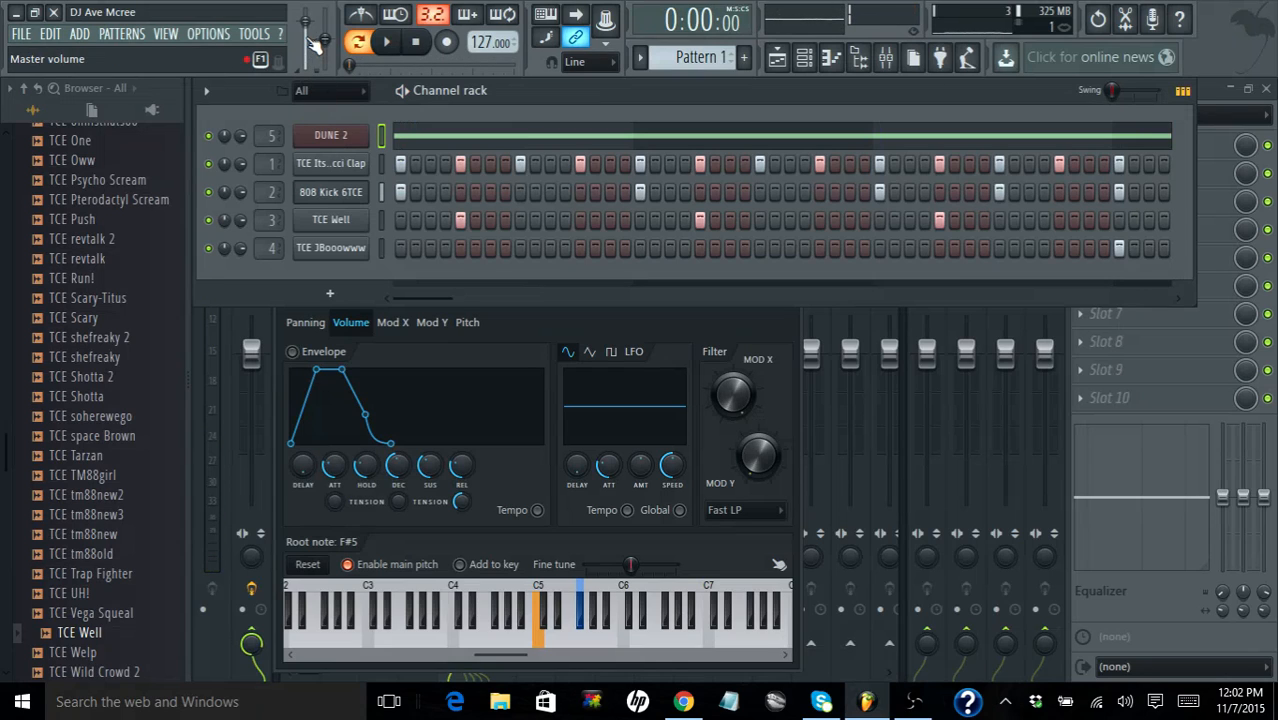
Lower the master volume and the DUNE 2 channel volume, and play the pattern with the synth window open
drag(306, 23, 308, 37)
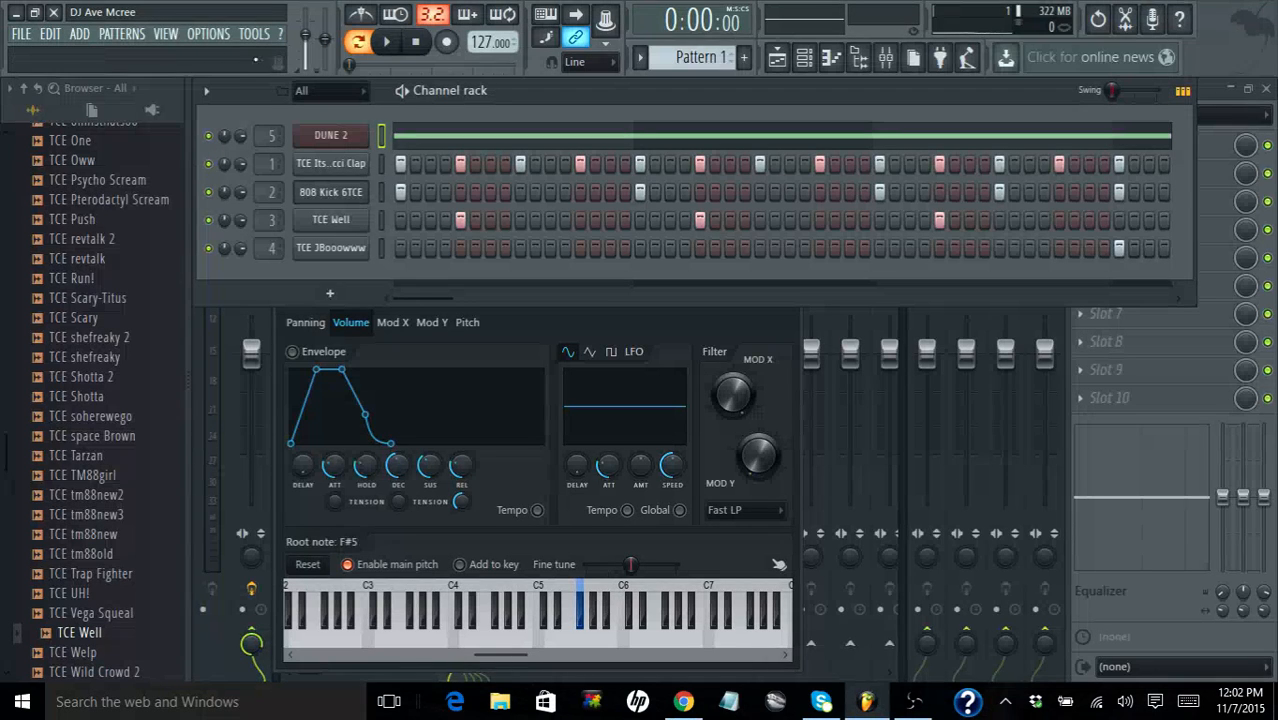
drag(240, 135, 240, 147)
click(343, 137)
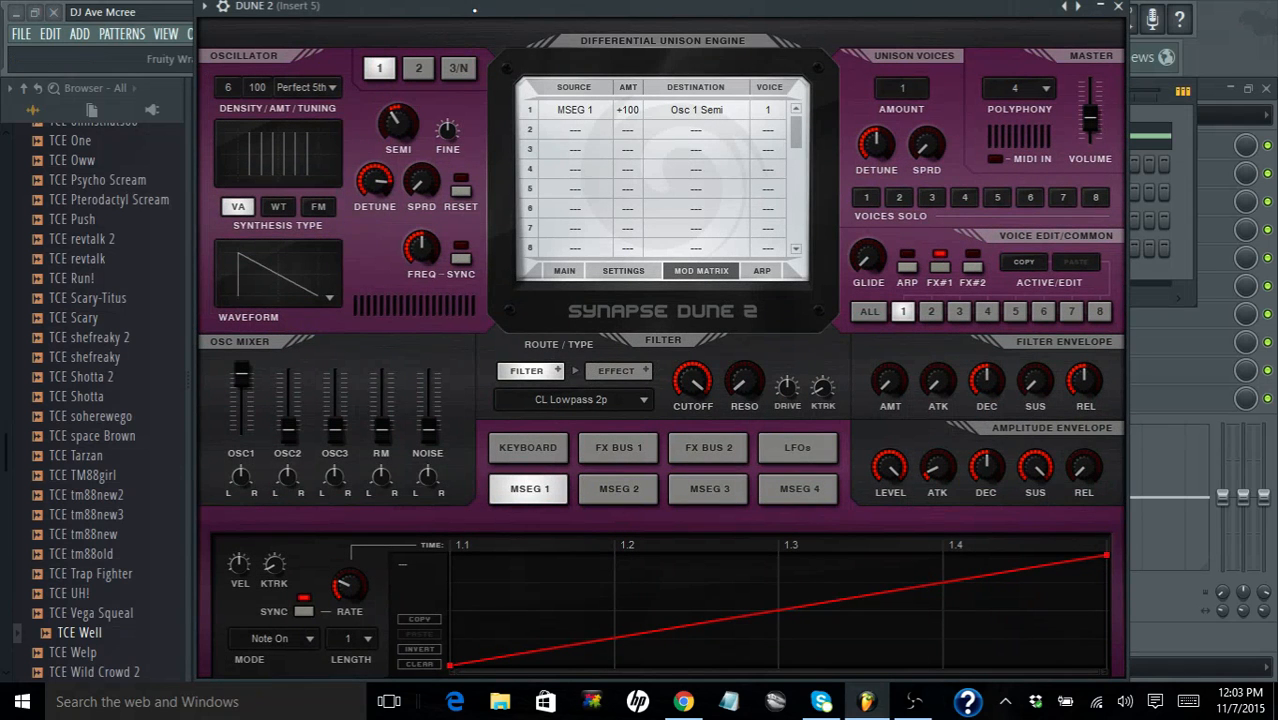
drag(474, 10, 579, 69)
click(386, 42)
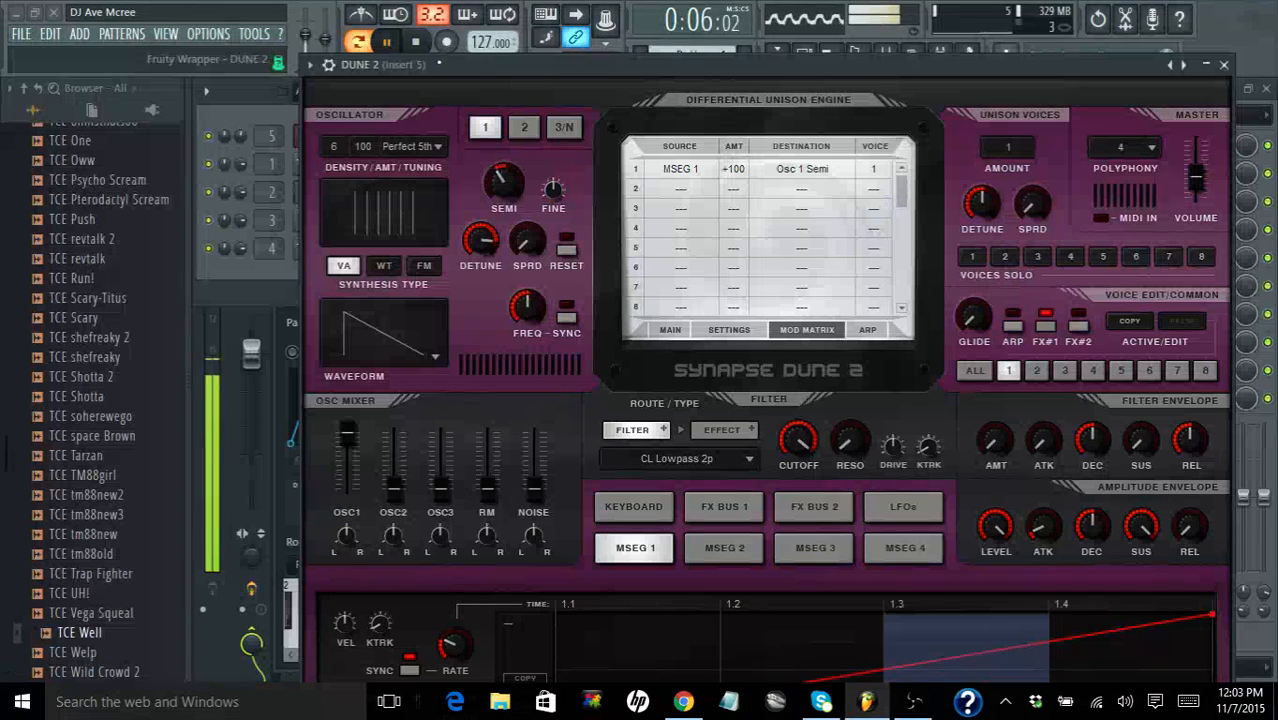
click(416, 42)
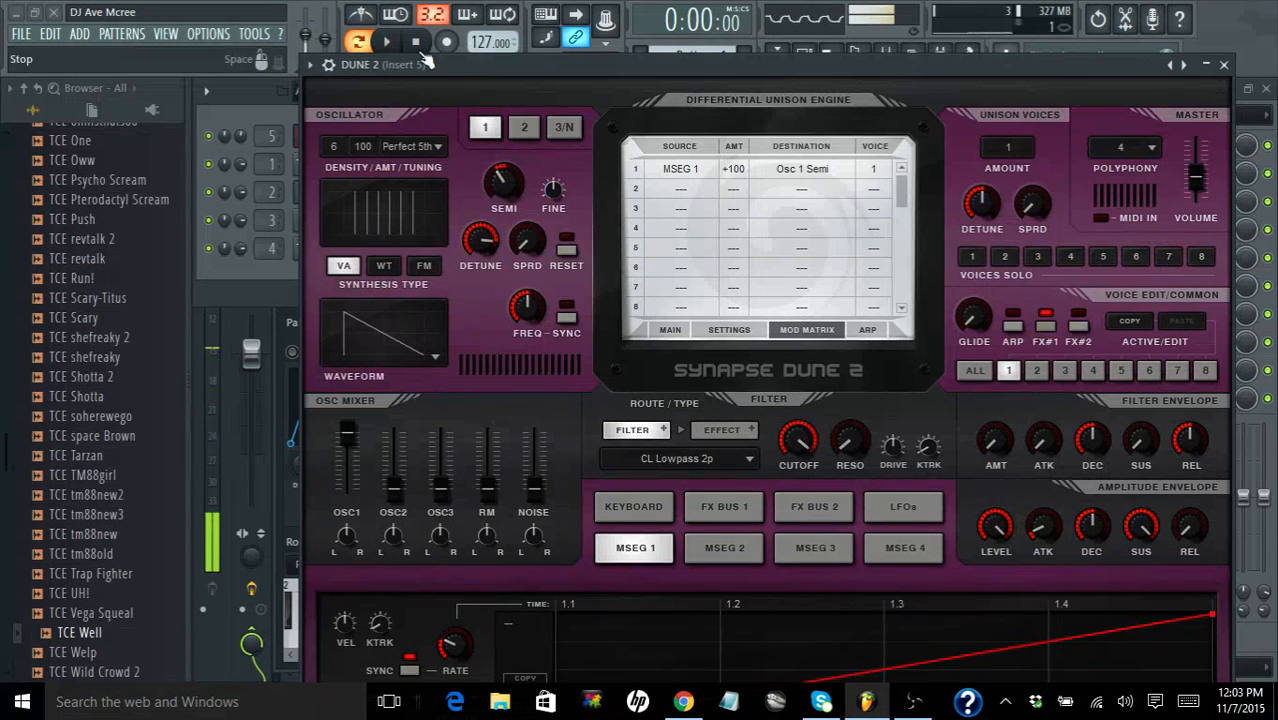
drag(425, 62, 343, 0)
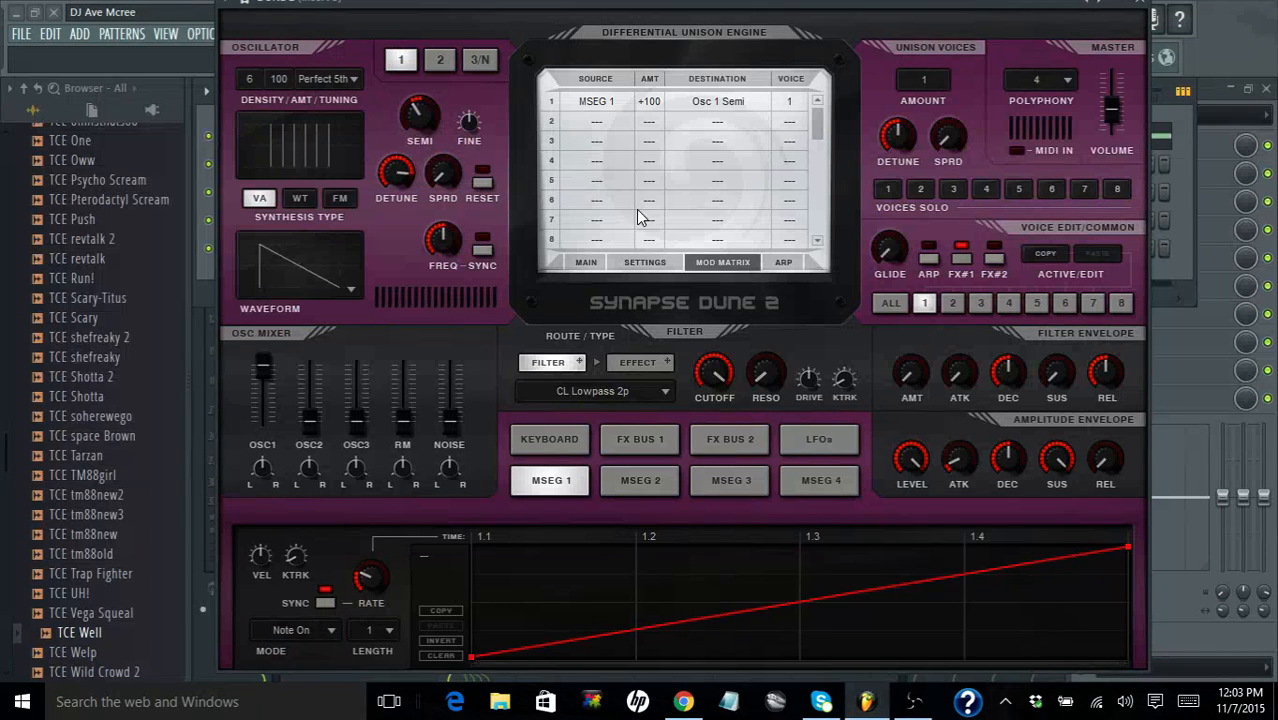
Try the arpeggiator on voice 1 with its step sequencer page open by playing test notes, and switch it off
click(930, 260)
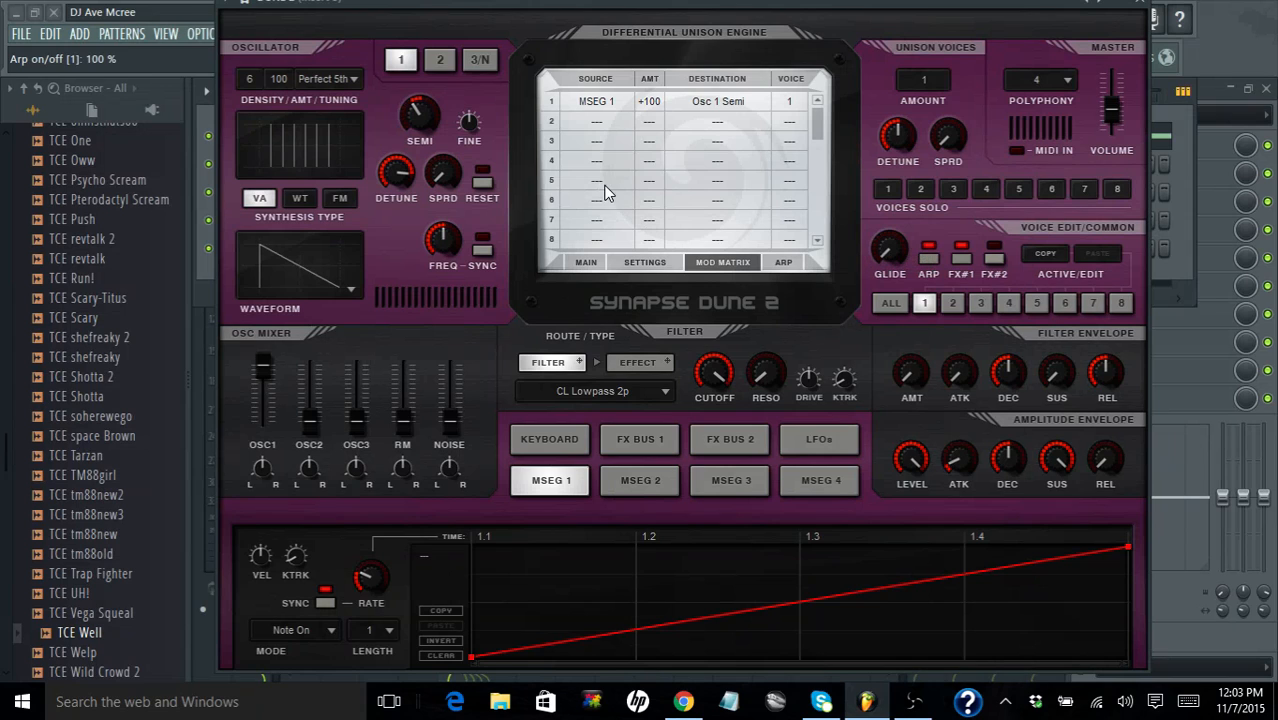
click(783, 262)
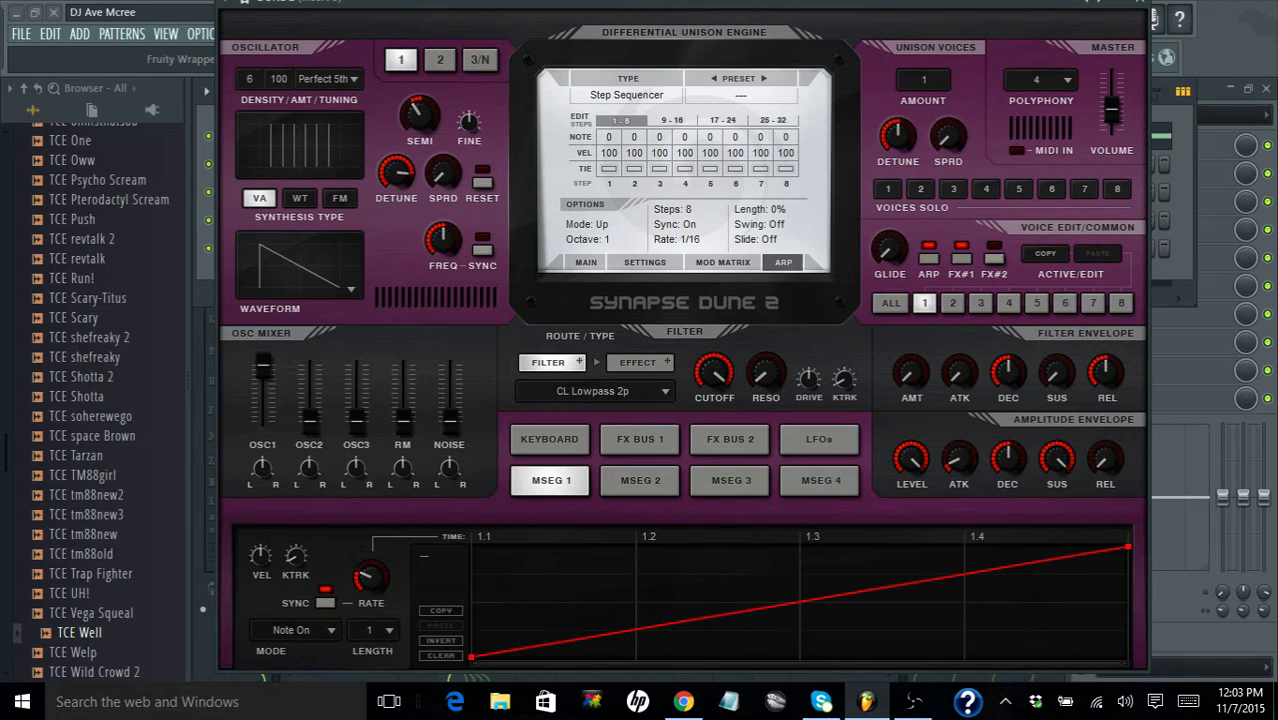
key(v)
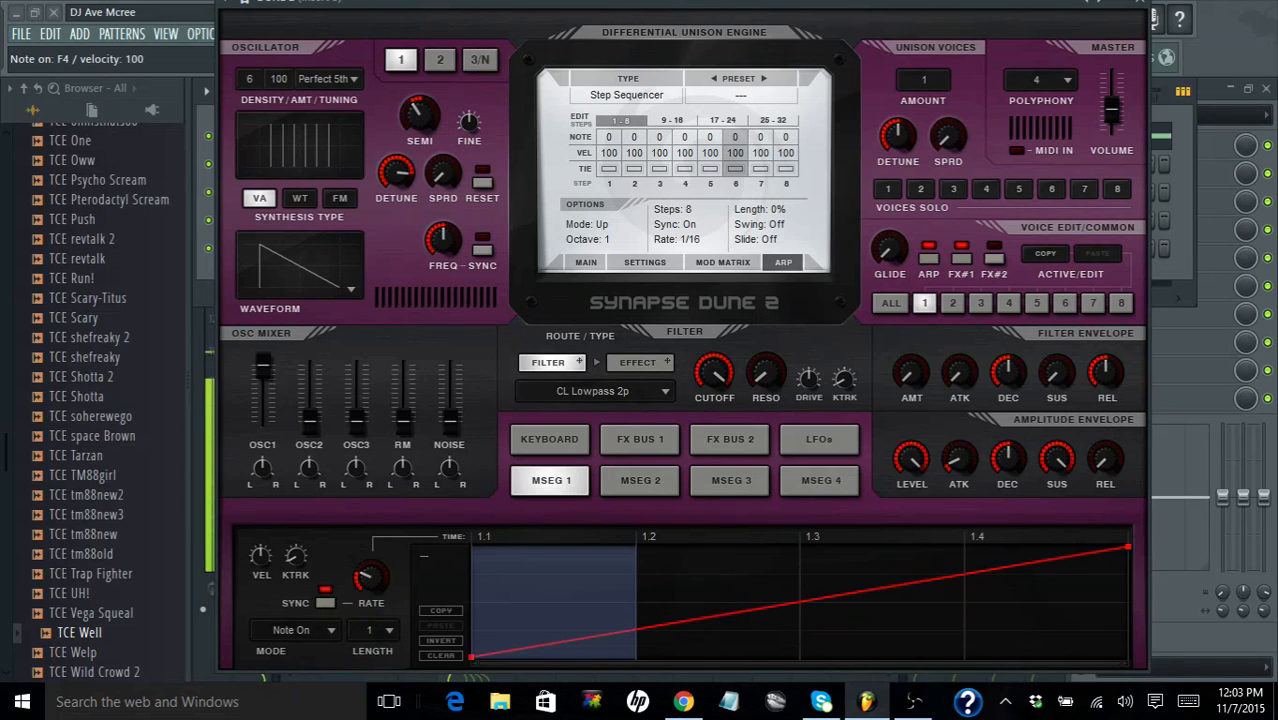
key(v)
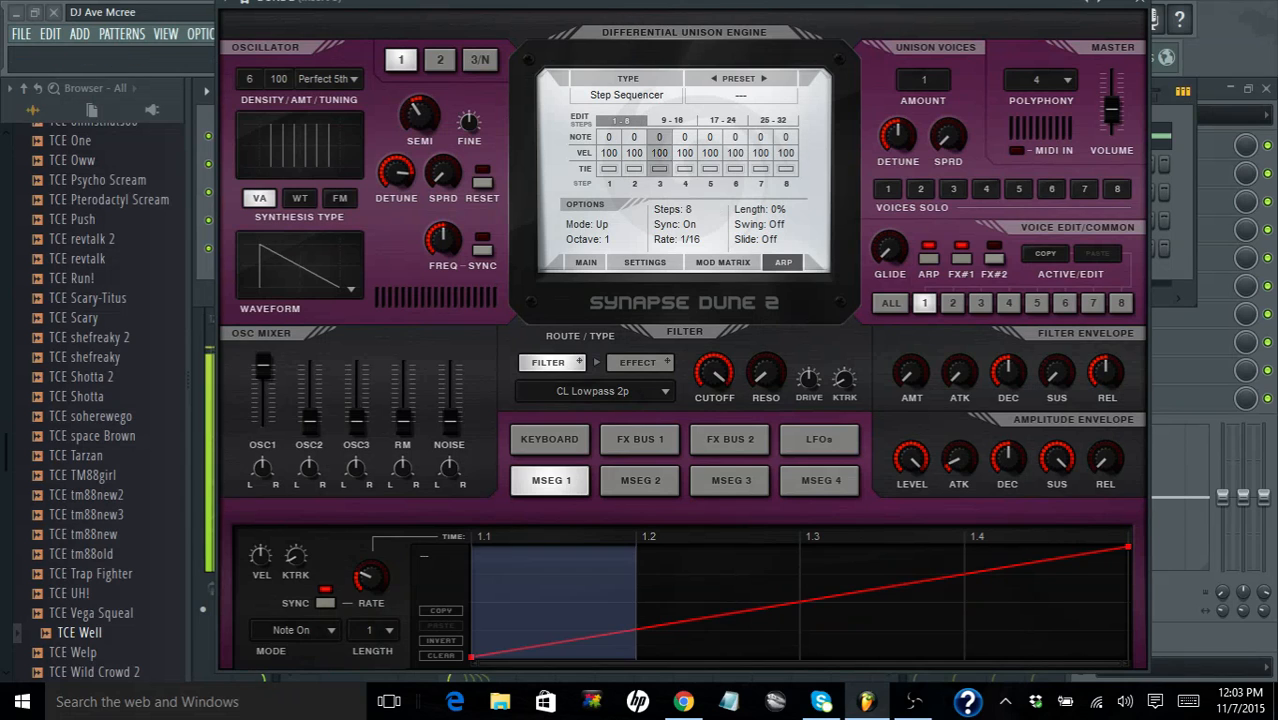
click(929, 260)
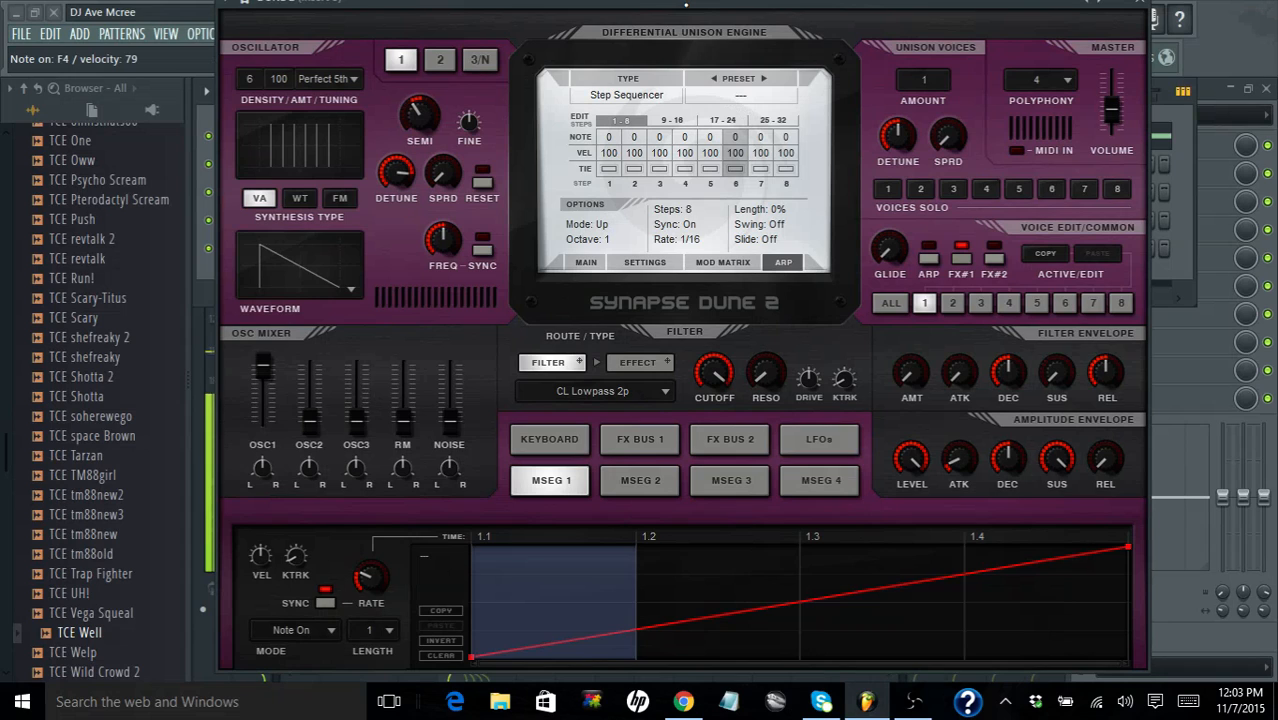
click(928, 259)
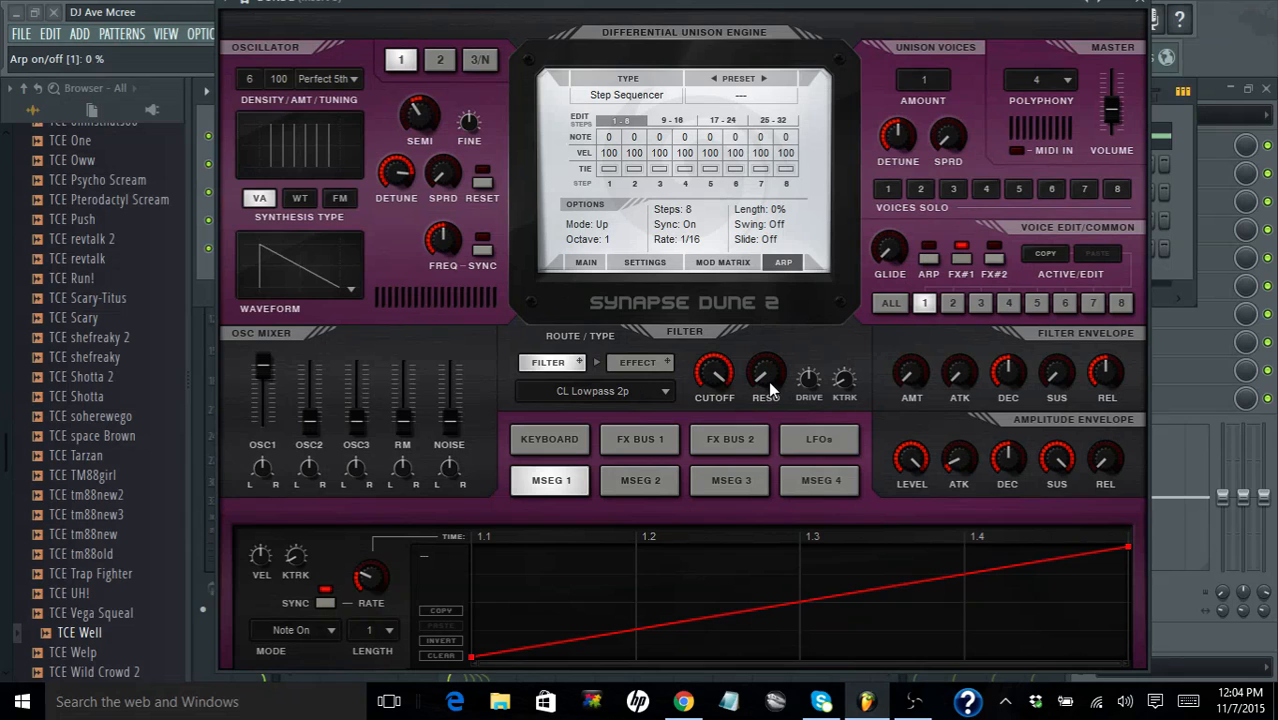
Enable sync on MSEG 2 and draw four sawtooth ramps, each rising from zero to full over one beat division
click(652, 479)
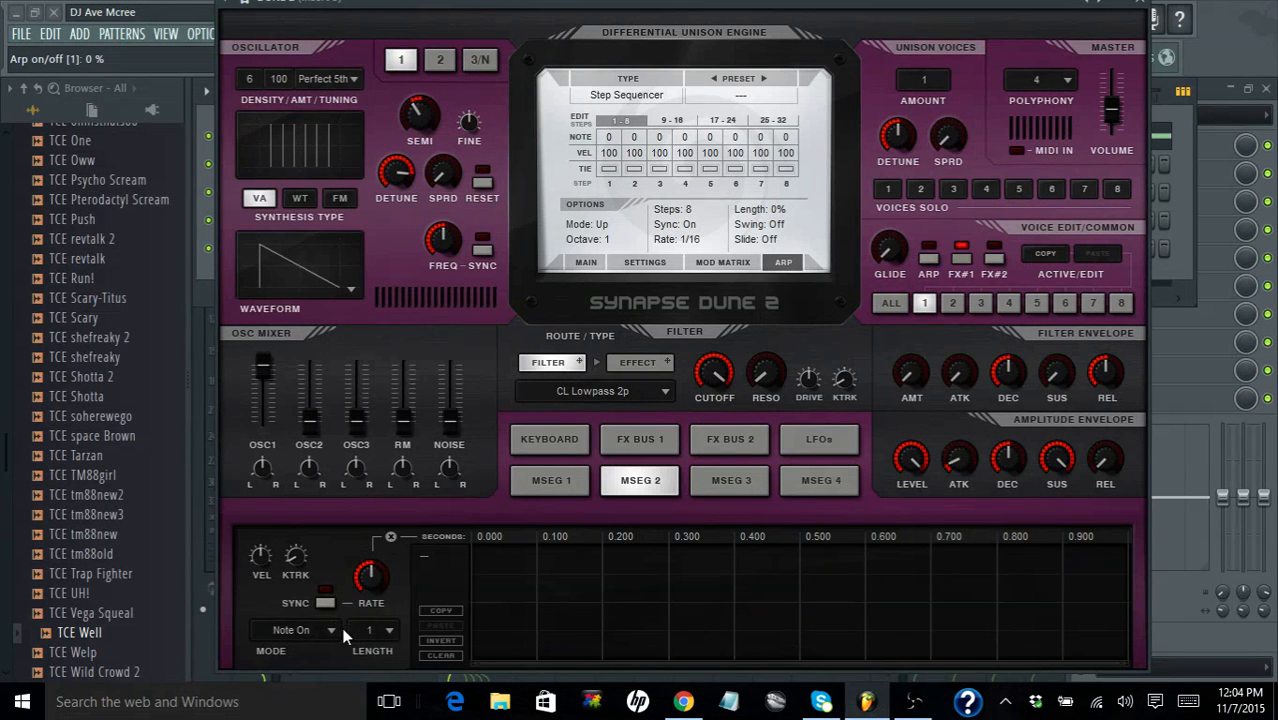
click(325, 602)
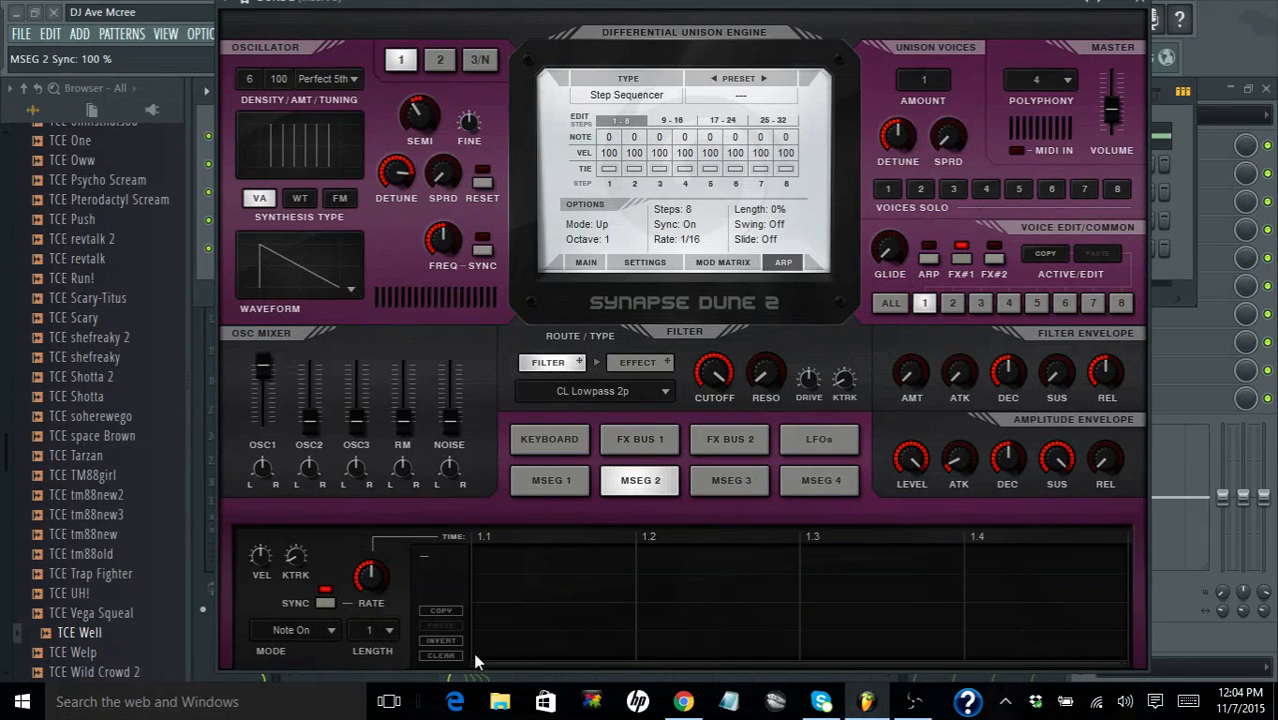
click(636, 551)
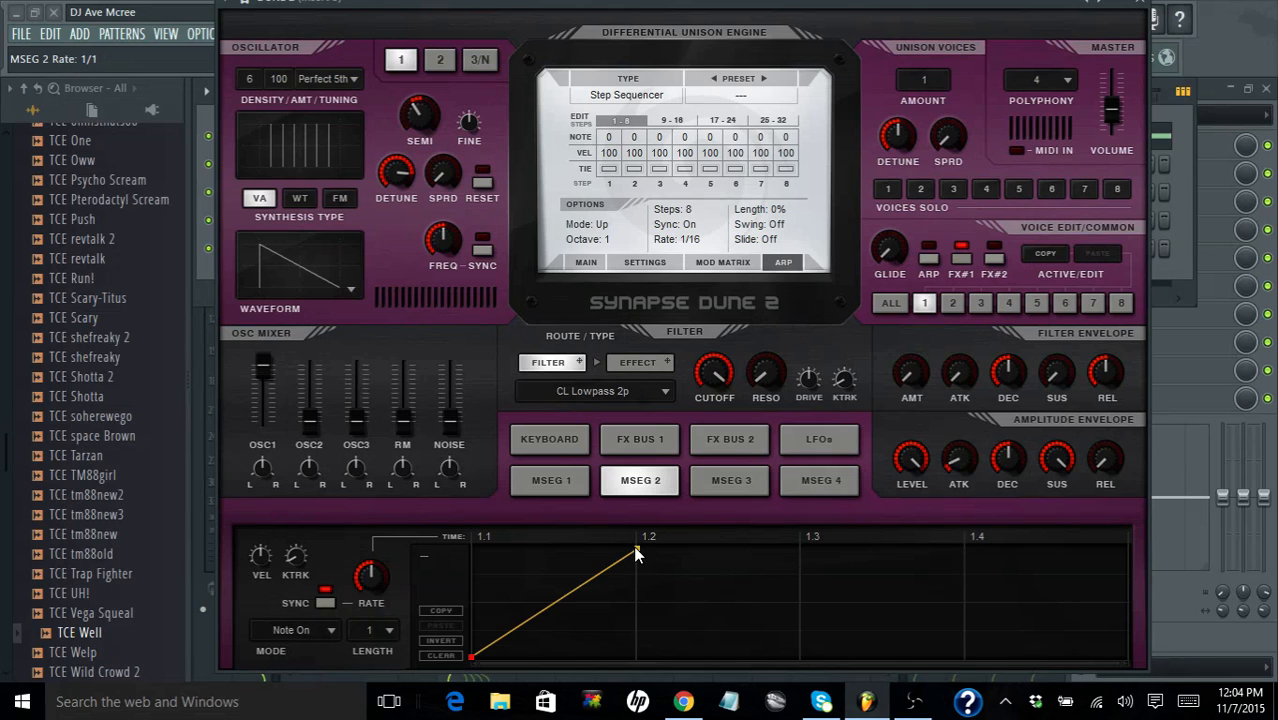
click(640, 659)
drag(640, 660, 632, 668)
click(800, 552)
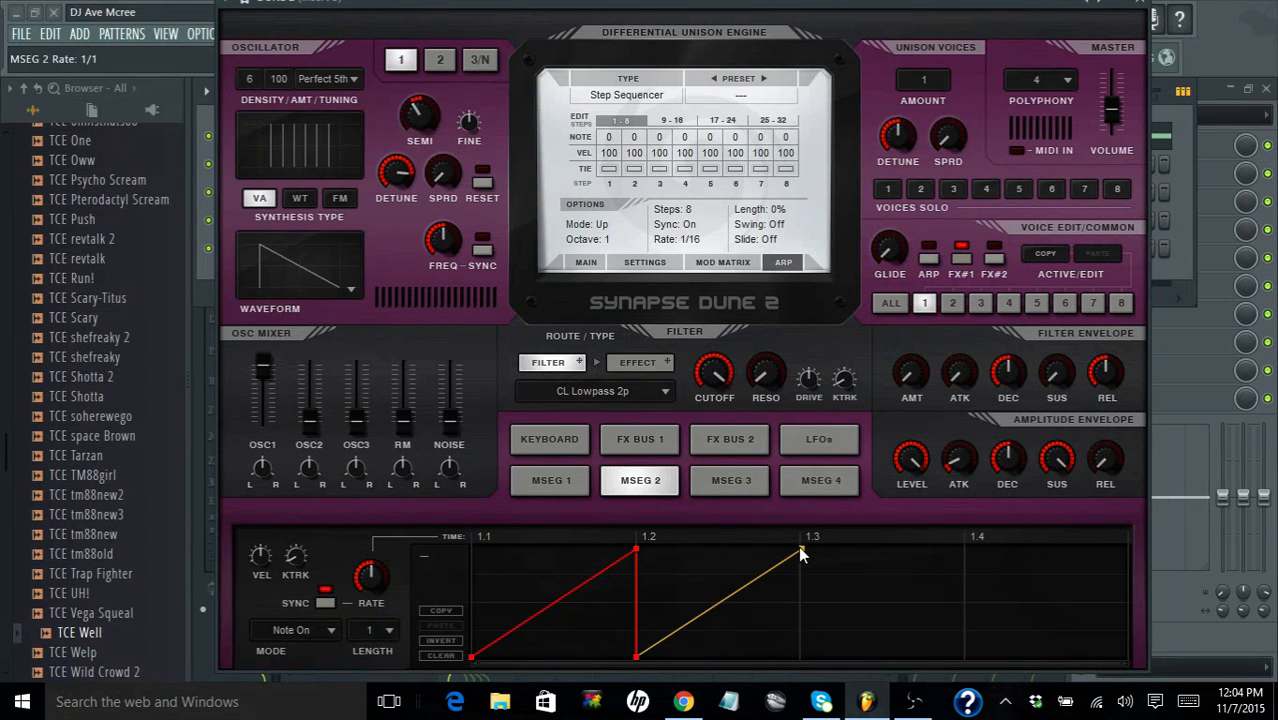
click(799, 656)
click(800, 656)
click(964, 549)
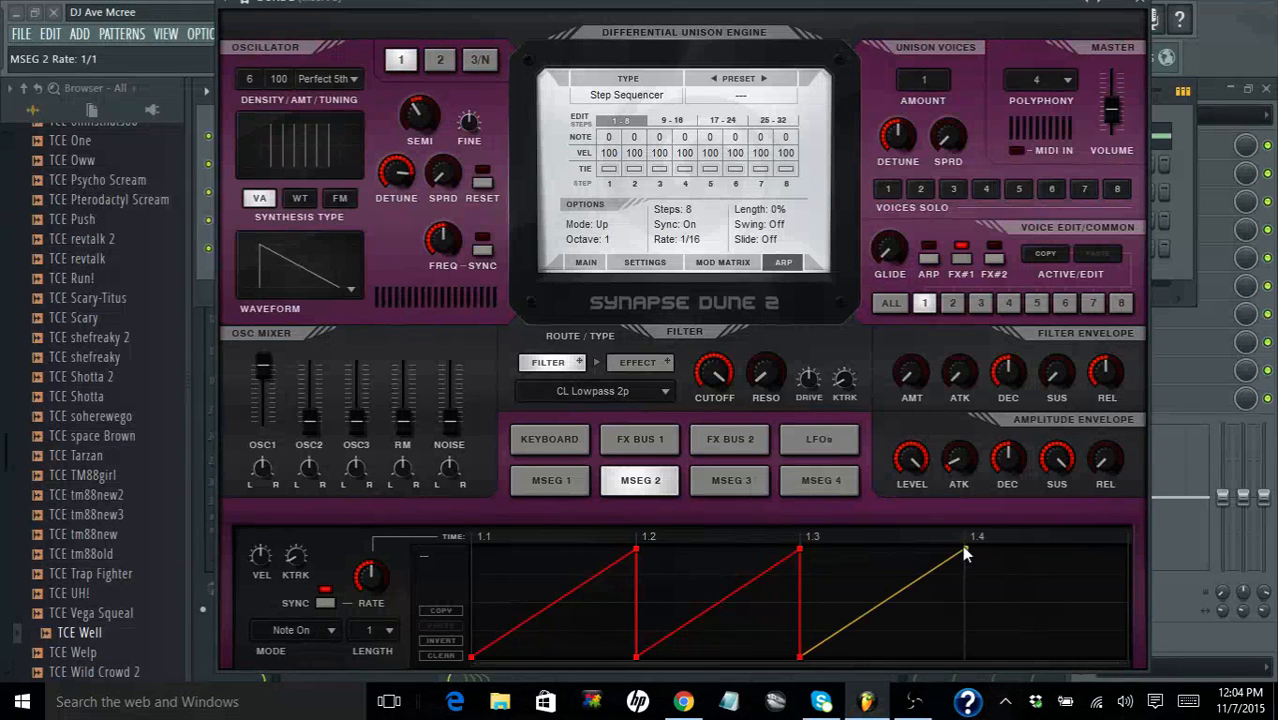
click(966, 658)
click(1128, 549)
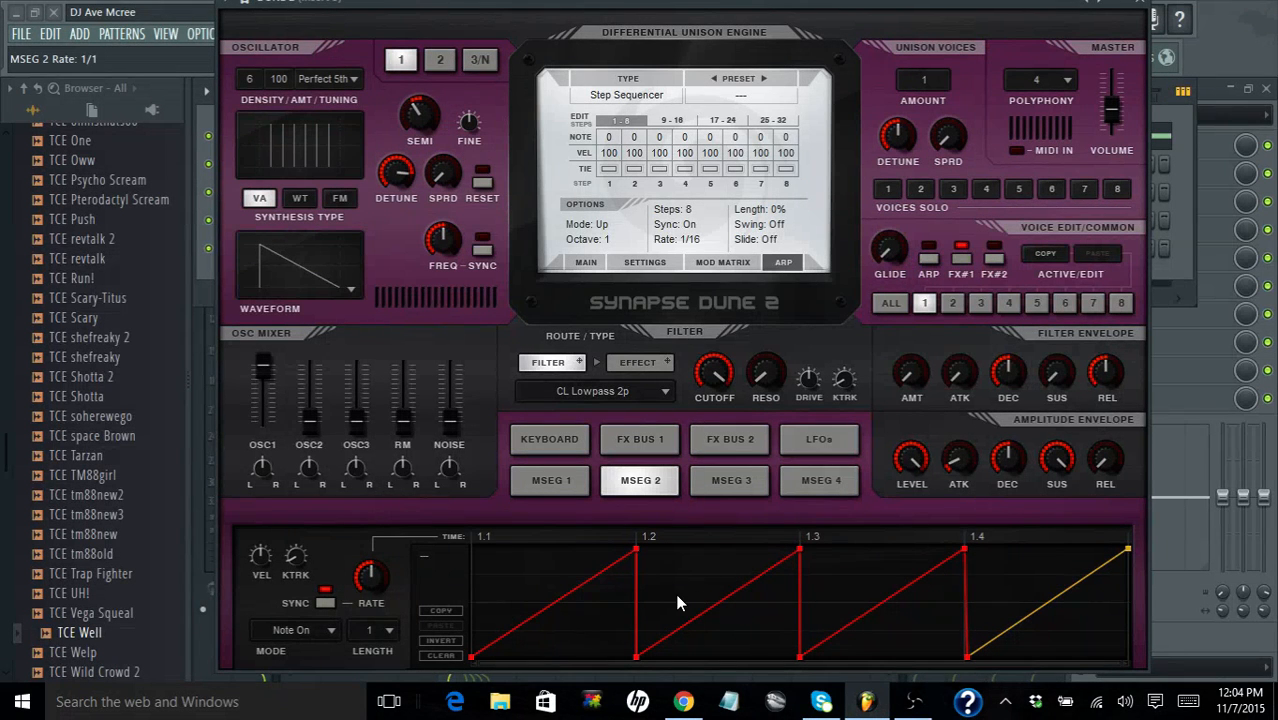
Route MSEG 2 to Osc 1 Volume in the second mod matrix slot with an amount of +100 on voice 1
click(730, 263)
click(593, 122)
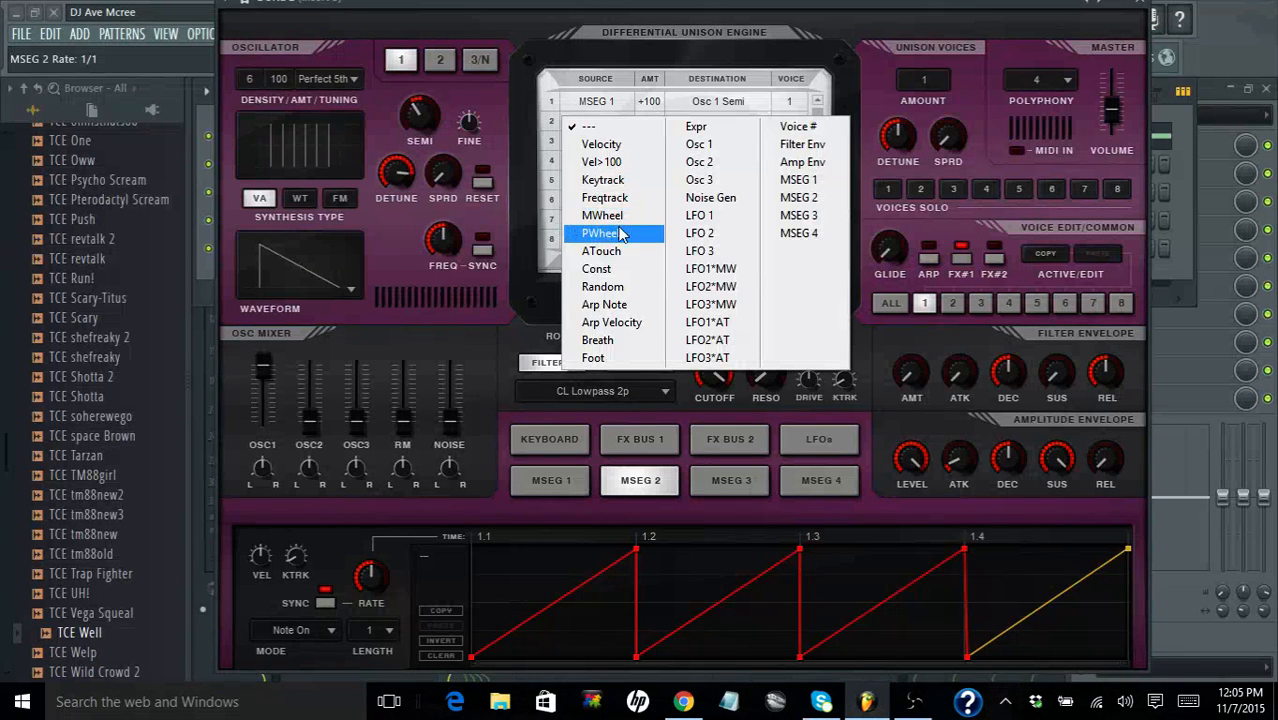
click(805, 203)
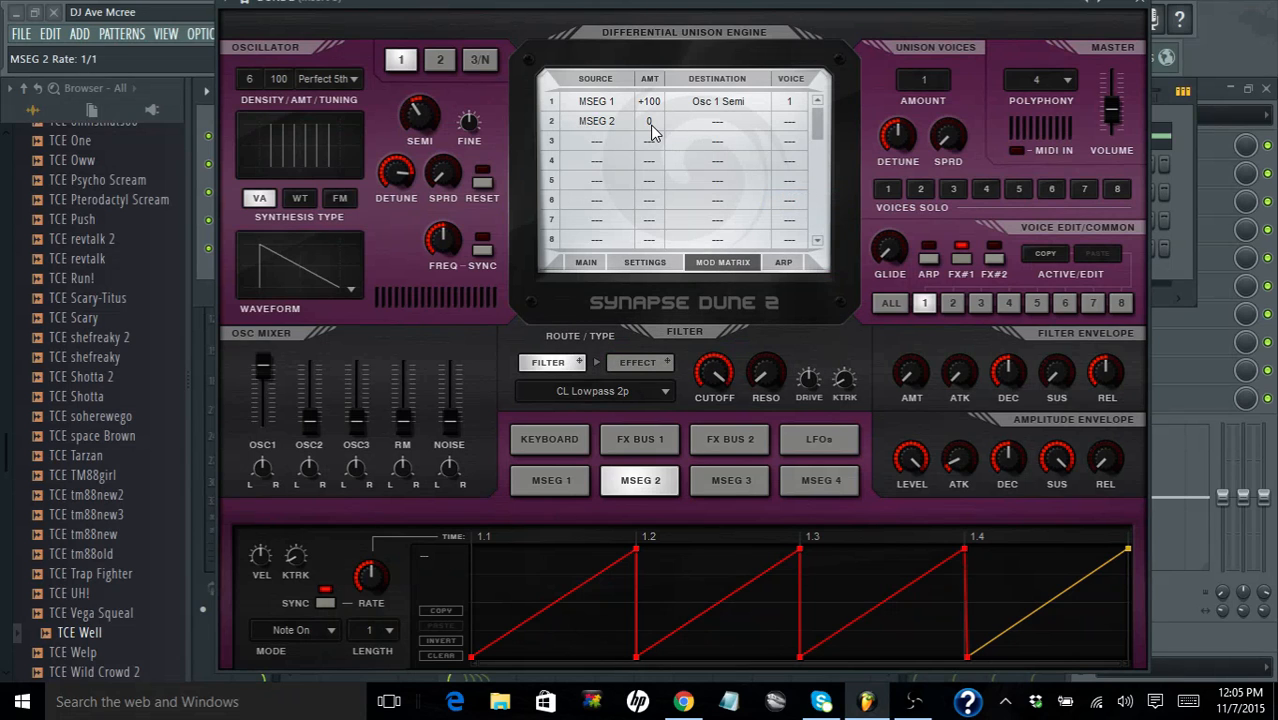
drag(651, 133, 647, 99)
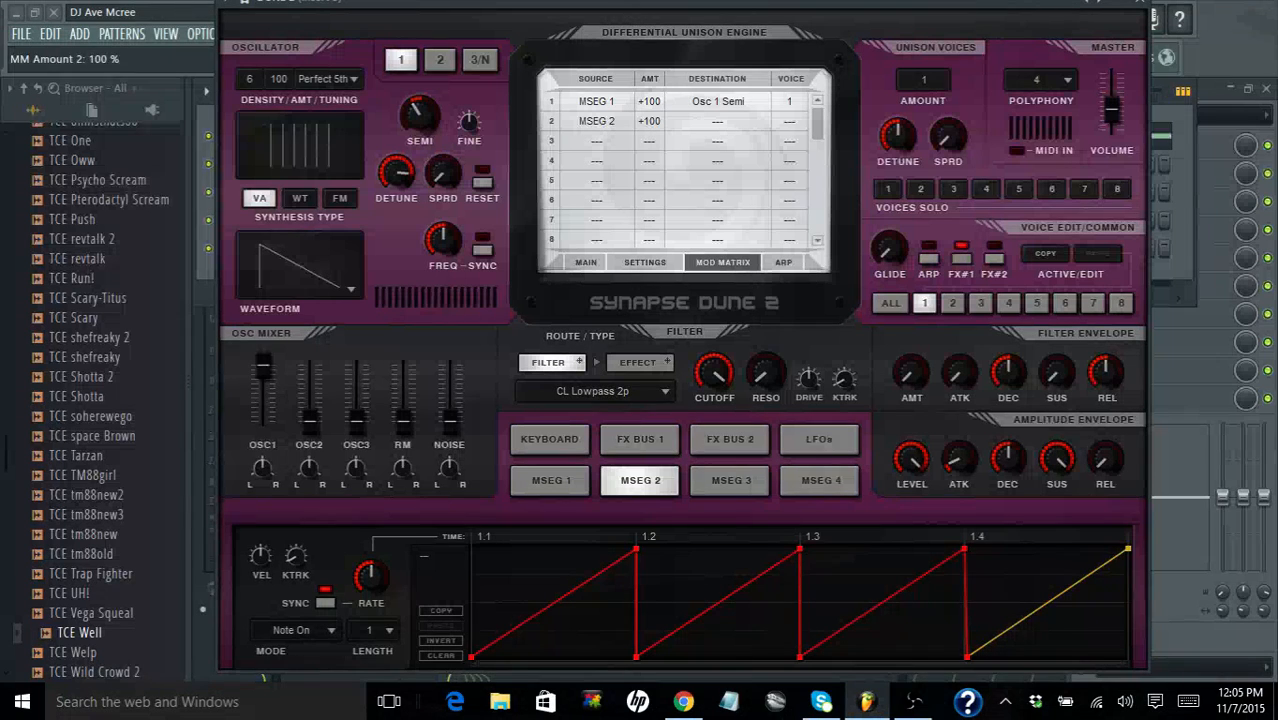
click(718, 130)
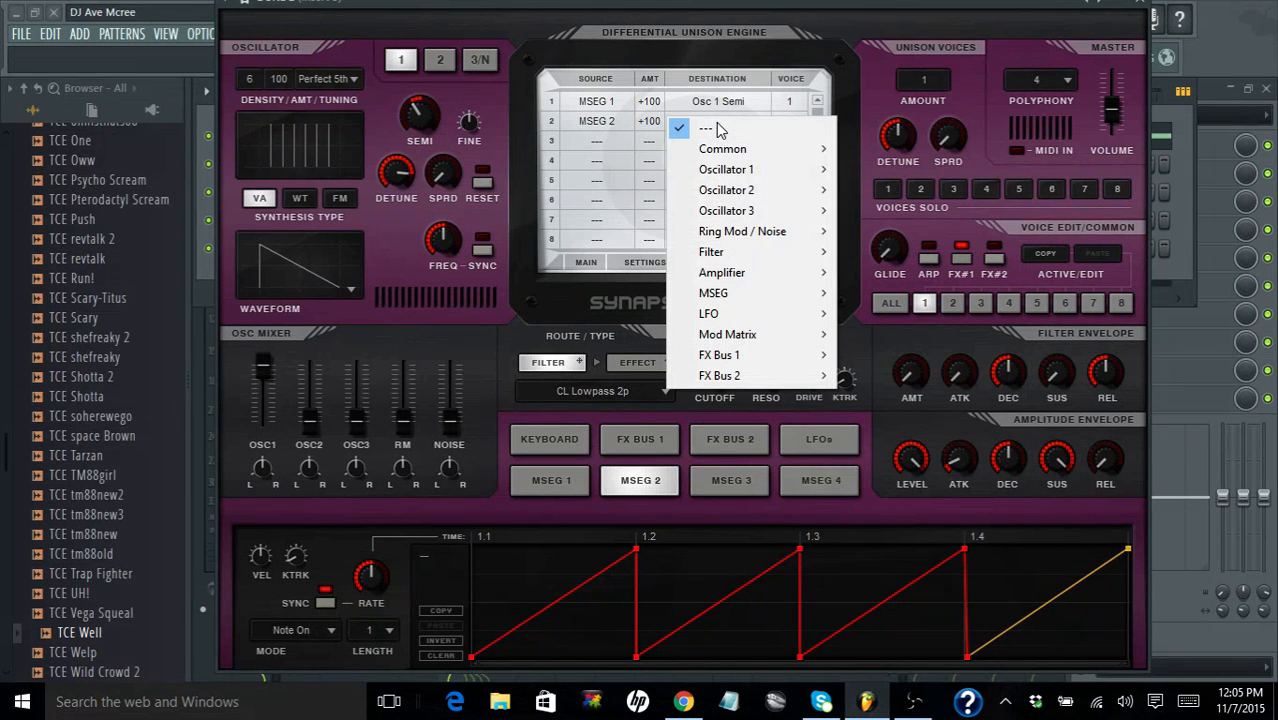
mouse_move(728, 177)
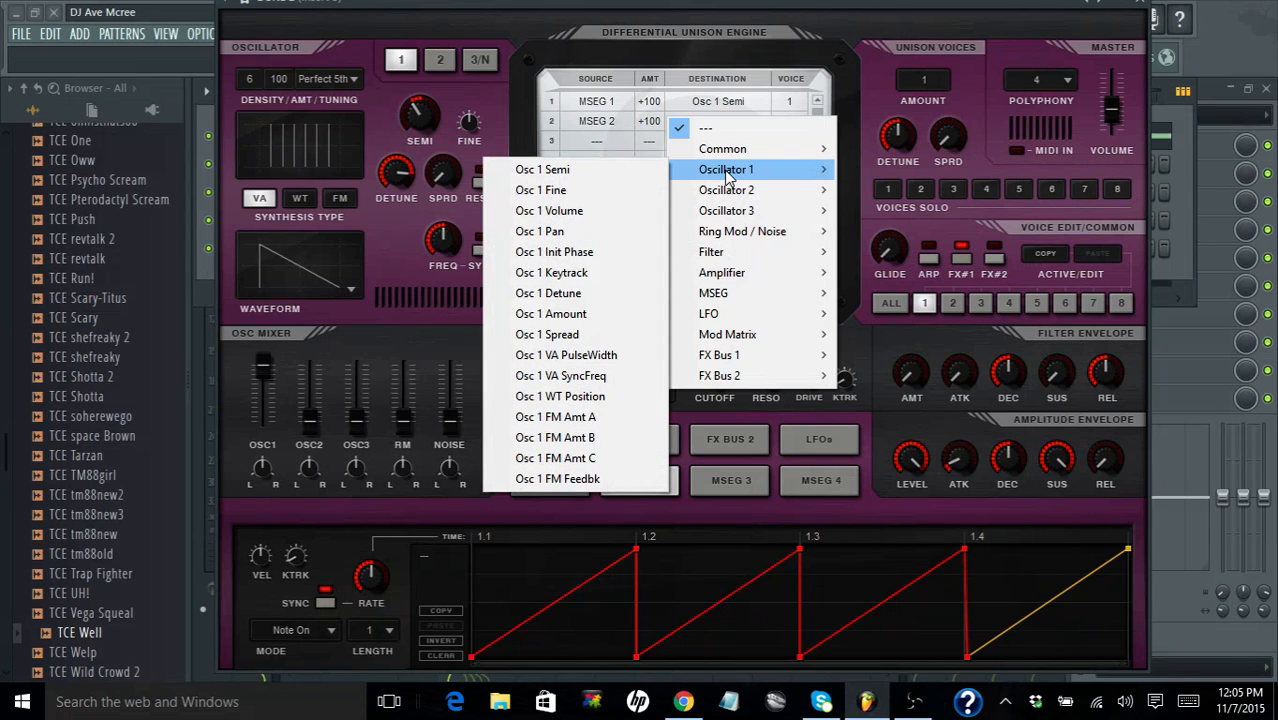
click(623, 210)
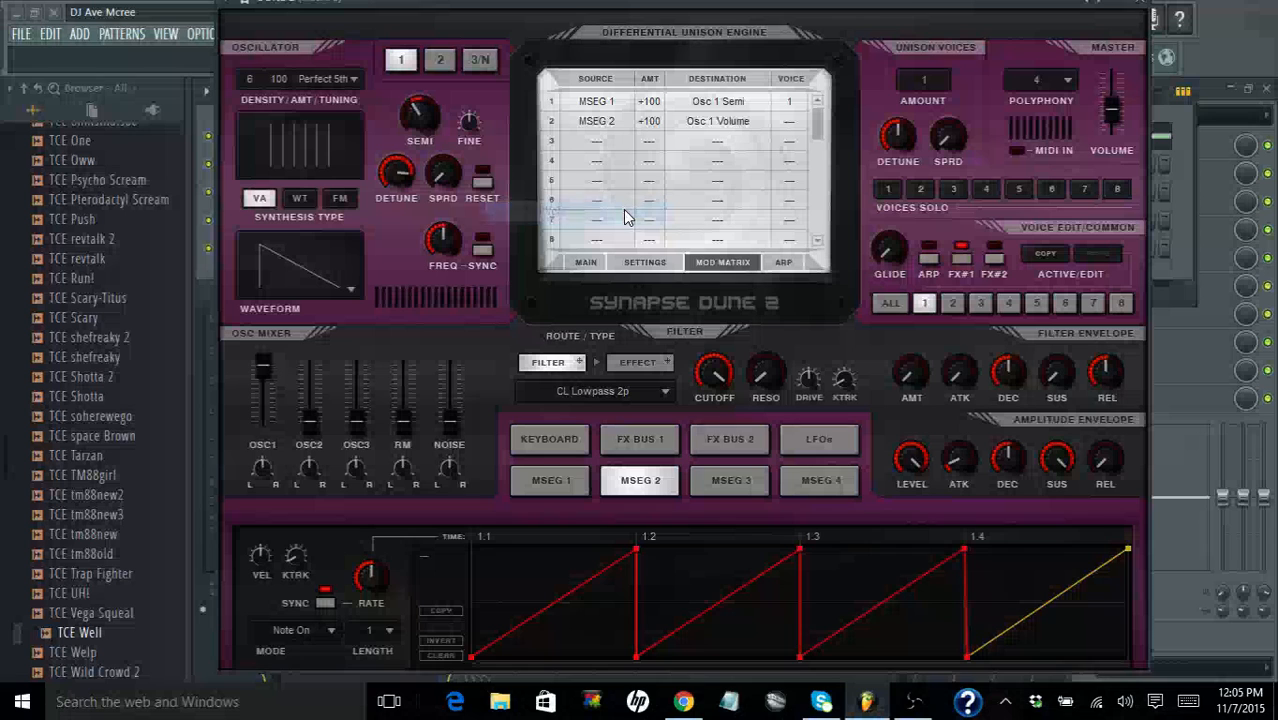
click(785, 129)
click(790, 143)
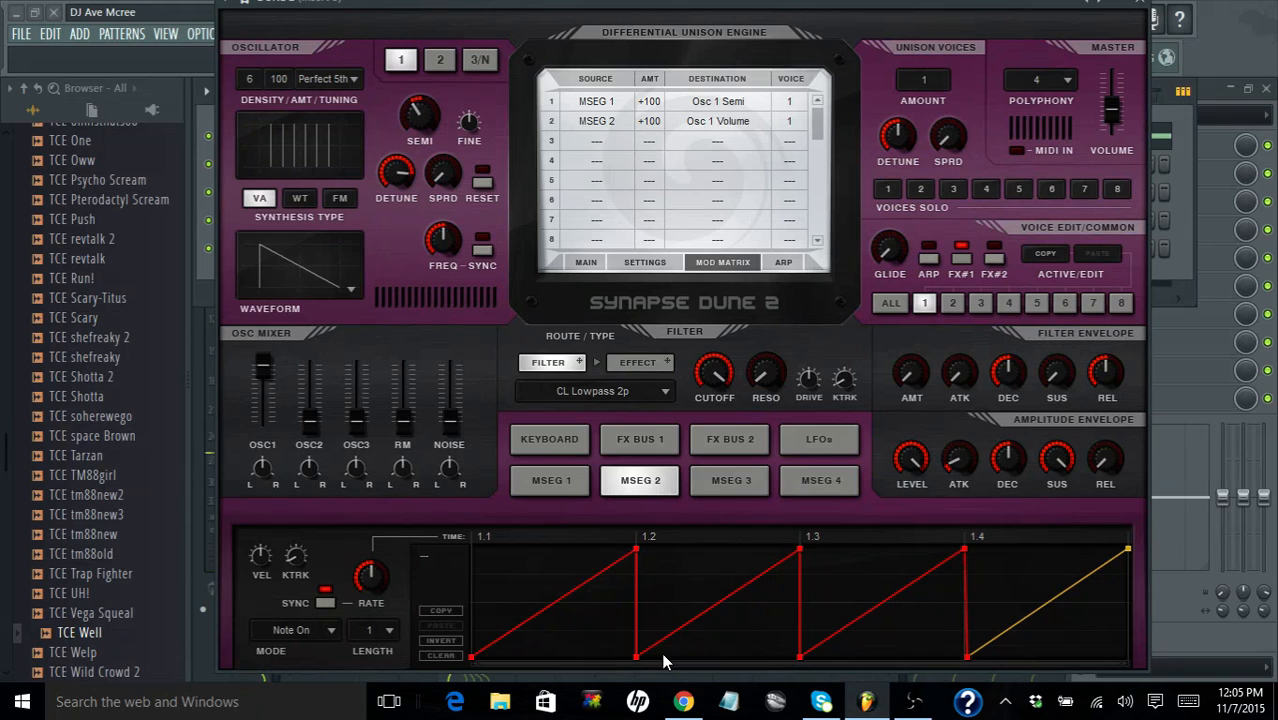
Set the mode of MSEG 2 to Loop
click(377, 632)
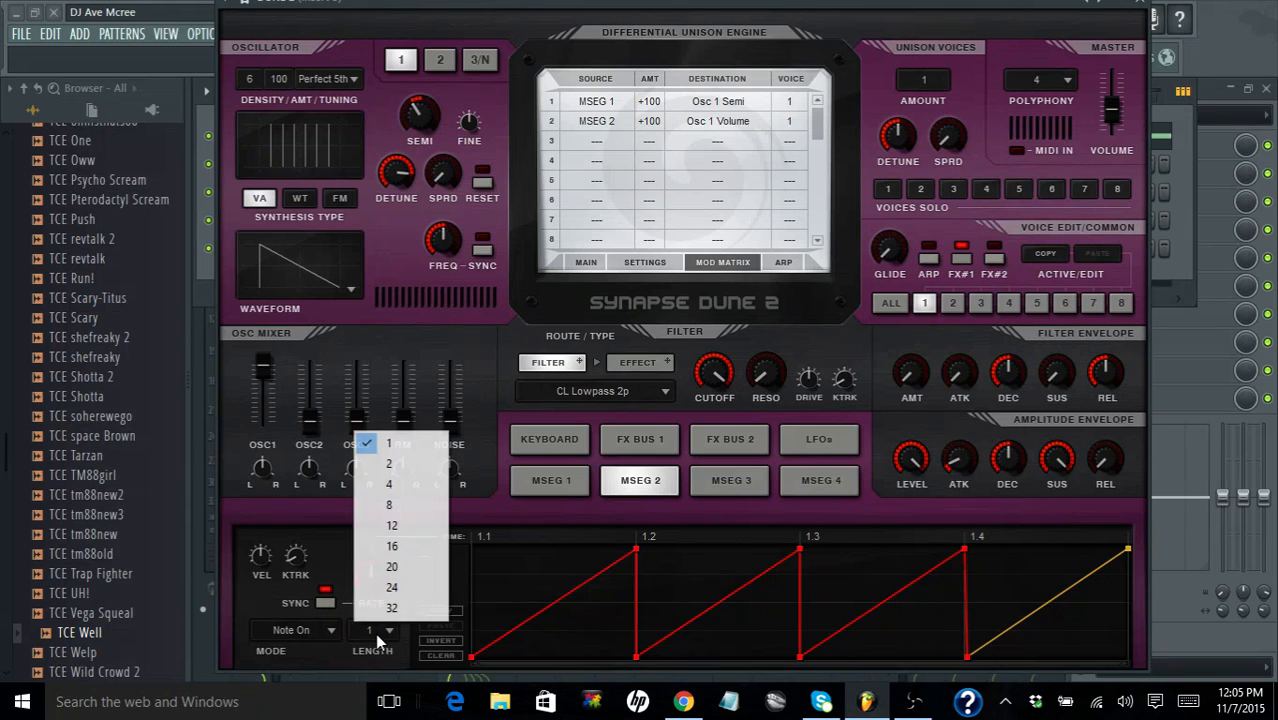
click(321, 645)
click(319, 630)
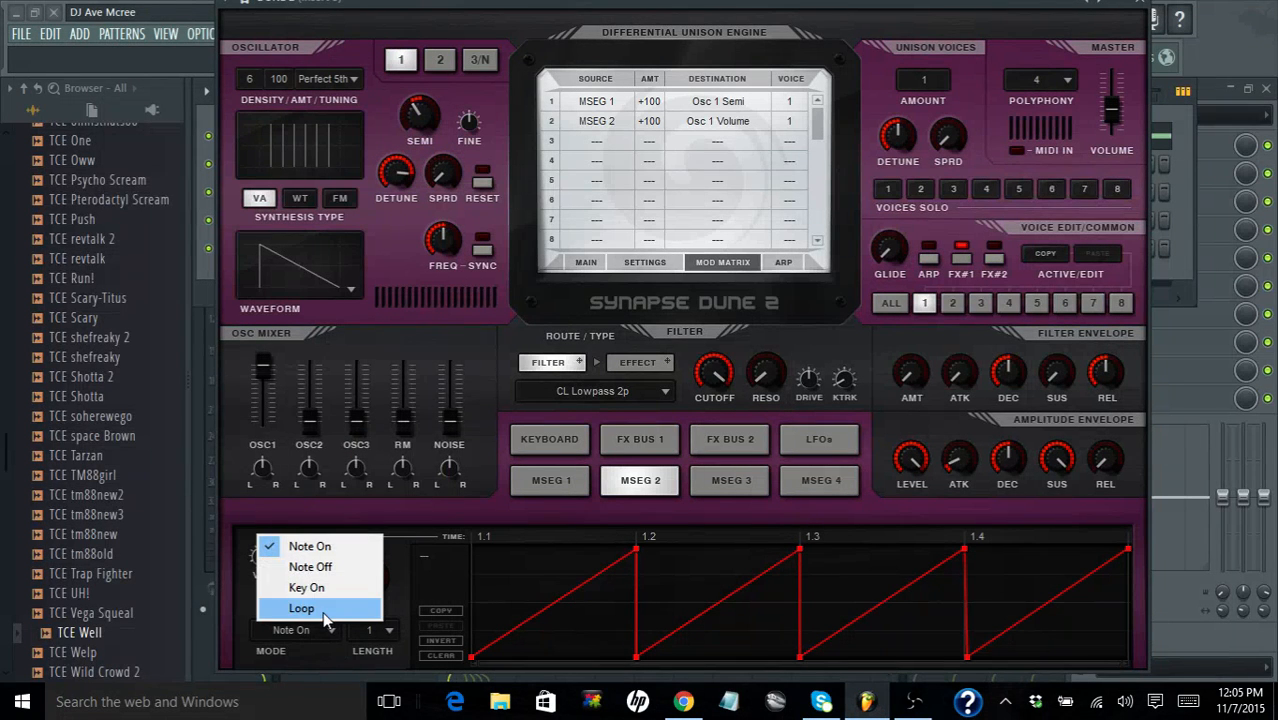
click(322, 610)
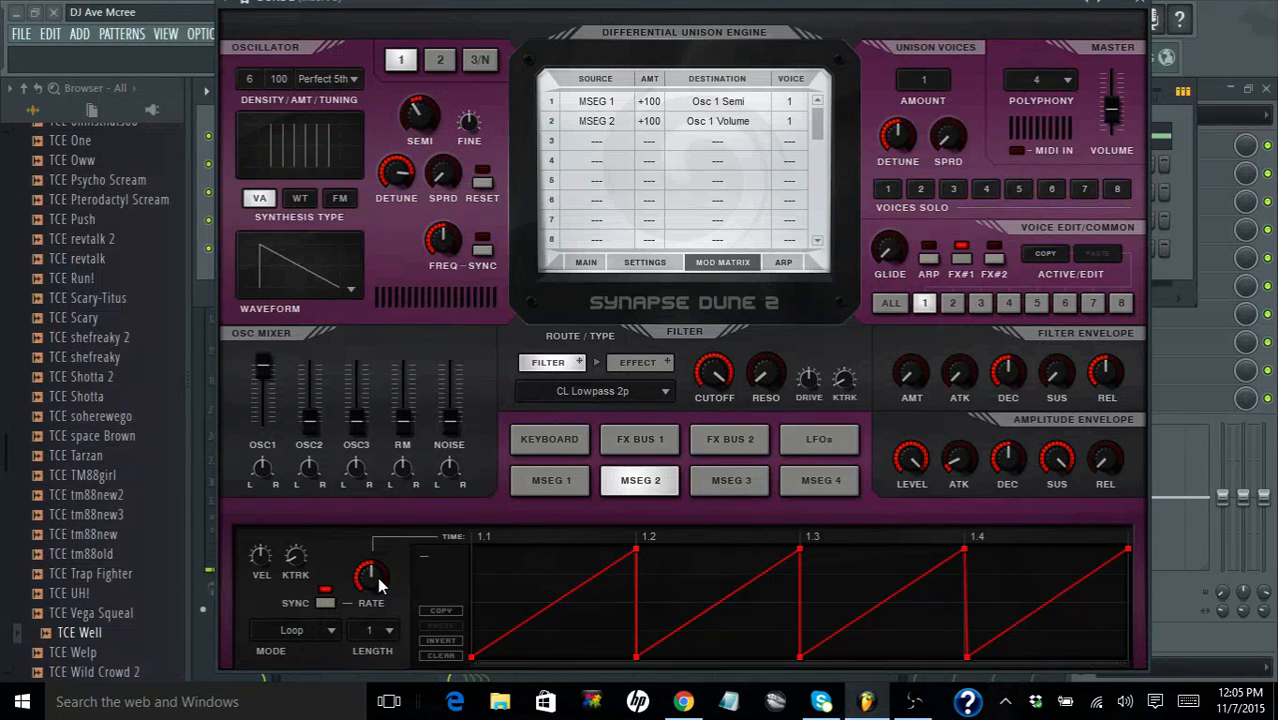
Switch to MSEG 1 and increase its rate
click(546, 492)
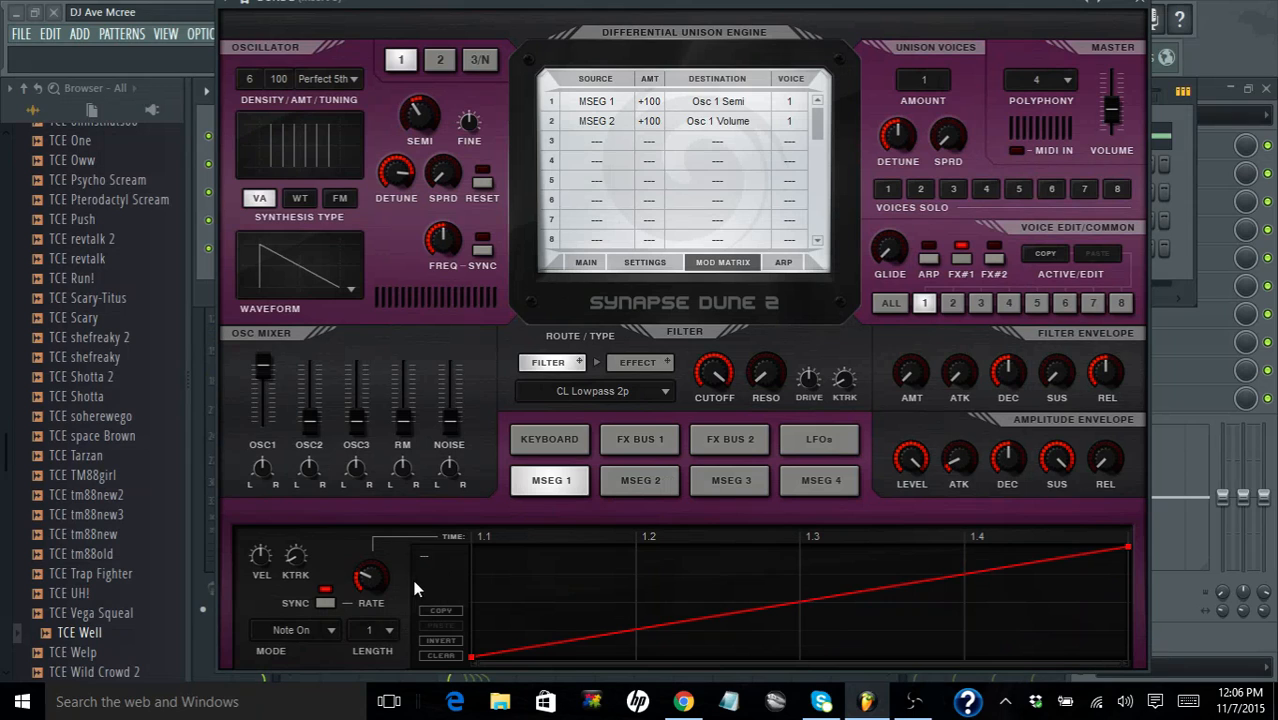
drag(378, 586, 364, 502)
drag(361, 576, 363, 620)
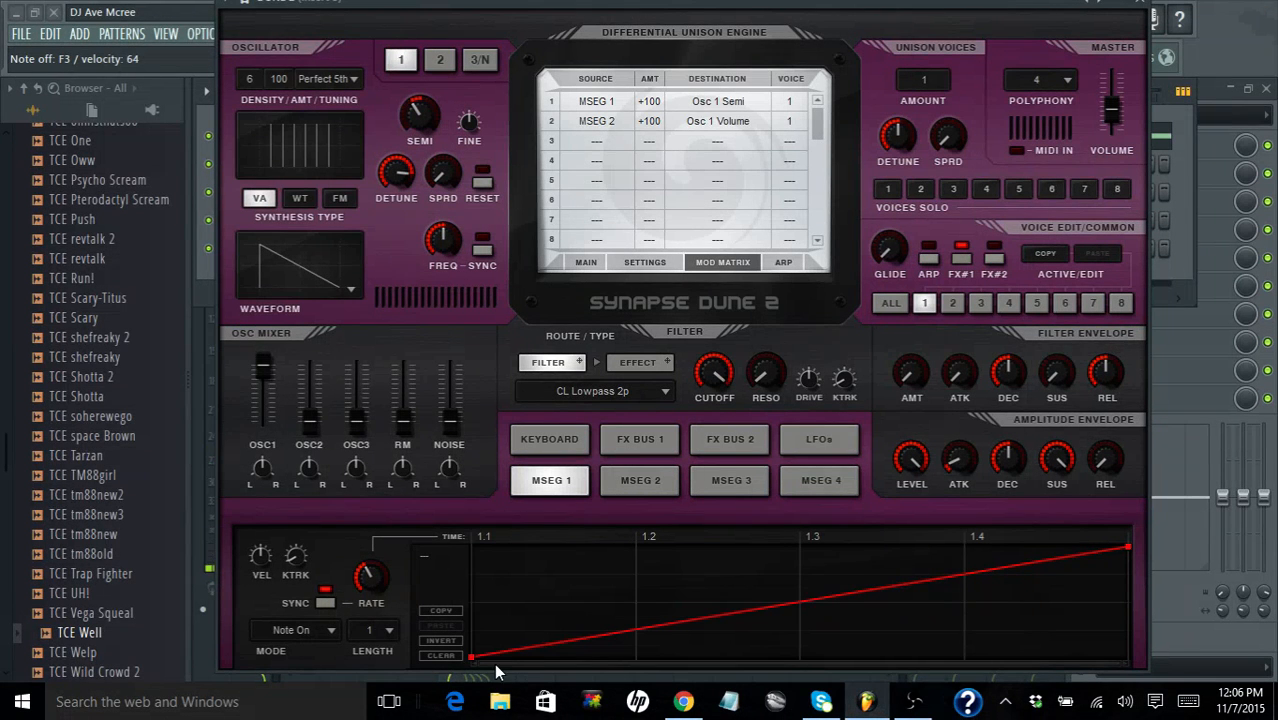
Reshape the MSEG 1 envelope into a ramp falling from full to zero and set its rate to 2/1
drag(474, 662, 463, 525)
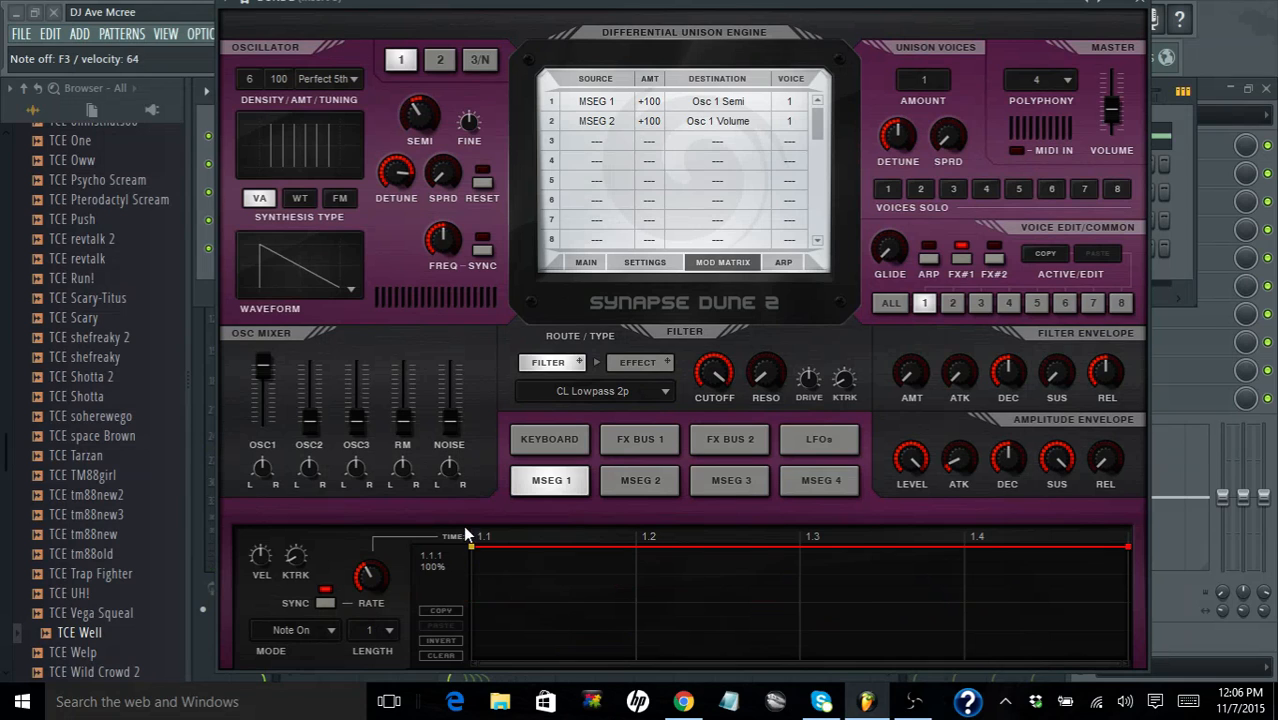
drag(1127, 547, 1130, 660)
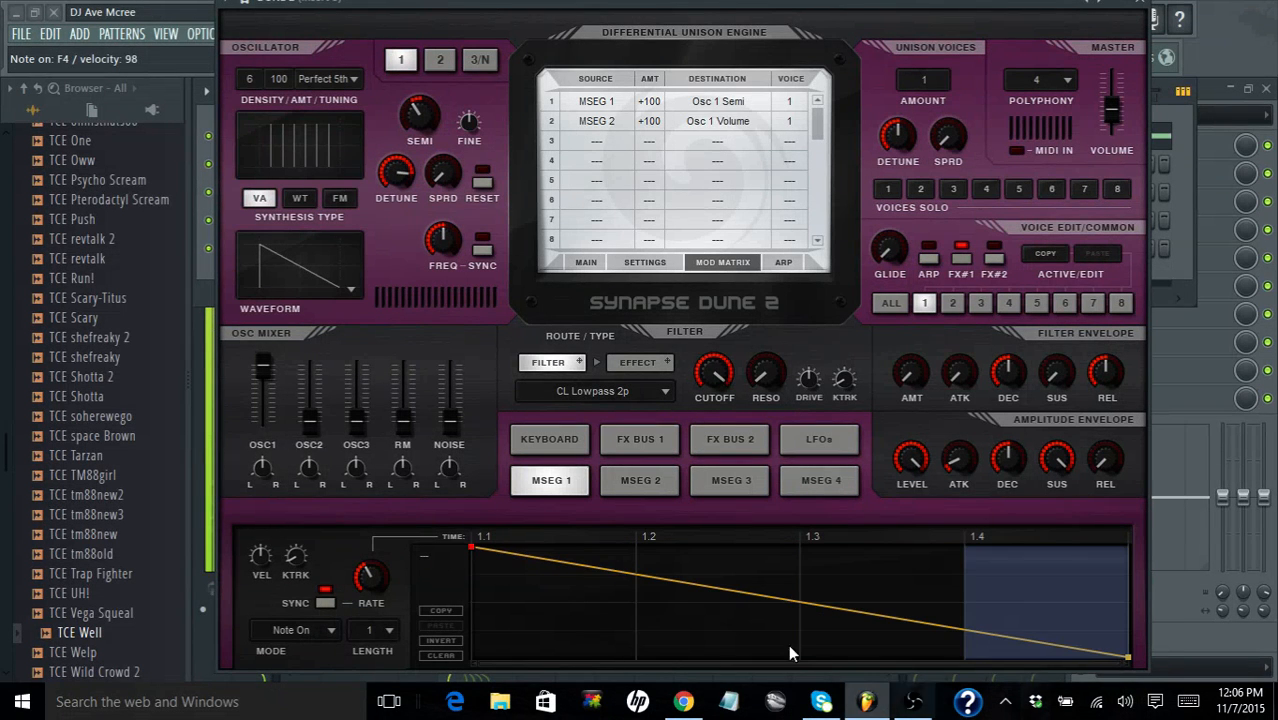
mouse_move(380, 575)
mouse_down()
mouse_move(361, 516)
mouse_move(368, 582)
mouse_up()
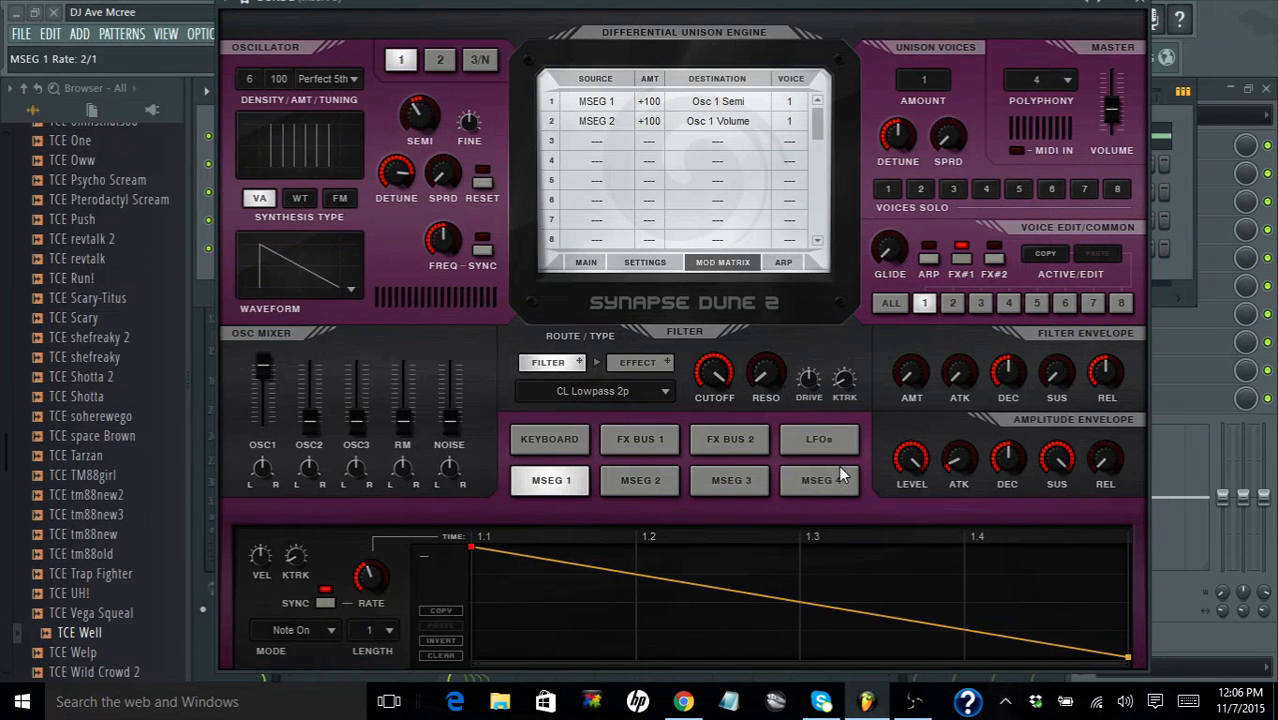
Try the Pulse waveform and the Triangle waveform on oscillator 1
click(321, 295)
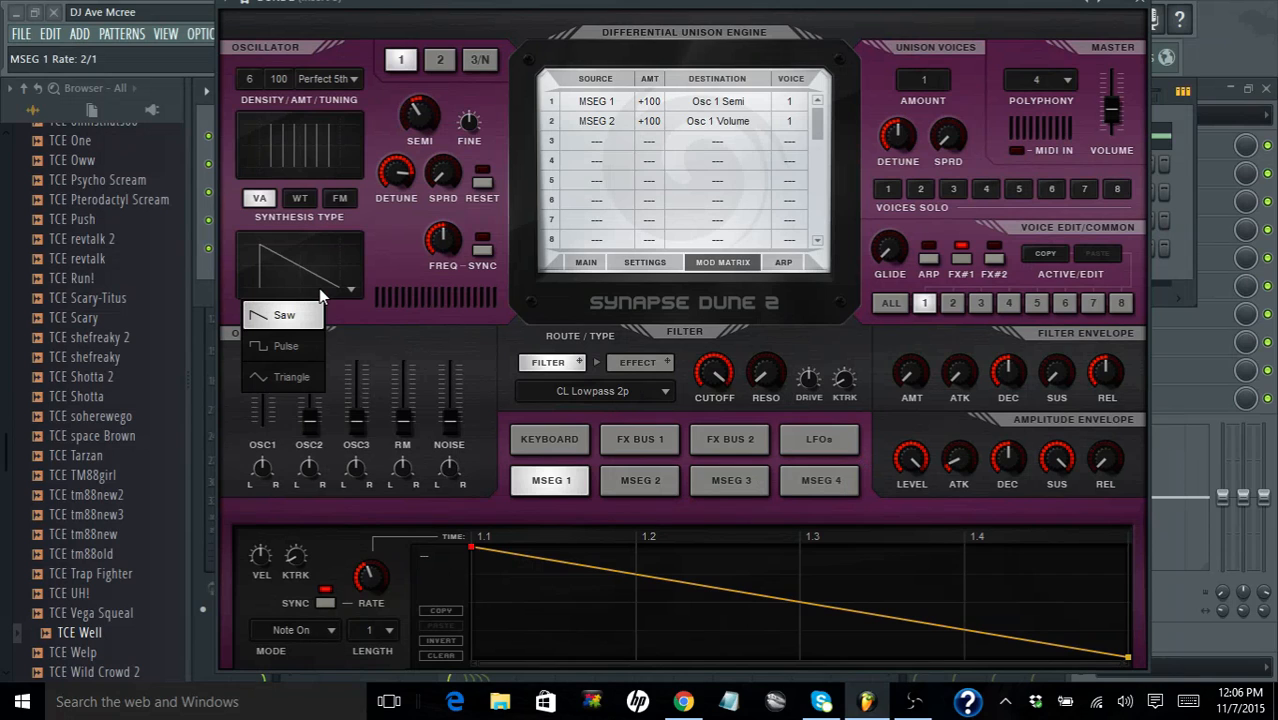
click(288, 345)
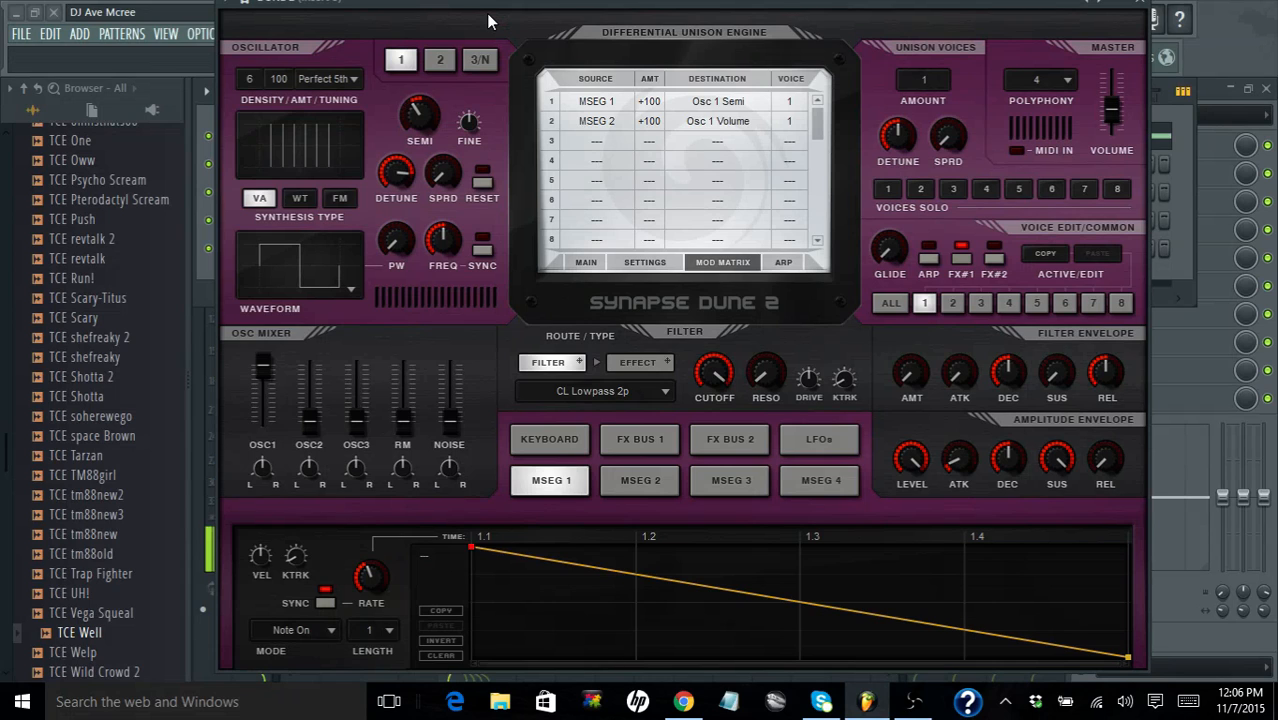
click(333, 278)
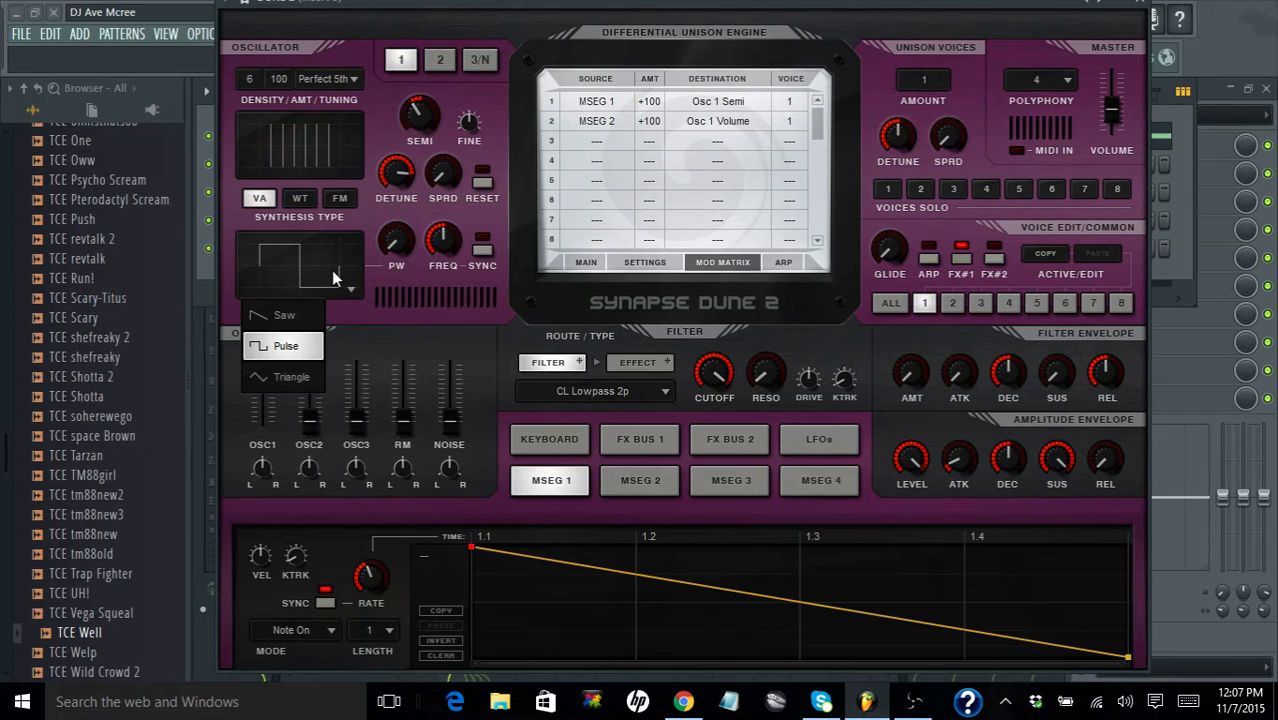
click(278, 368)
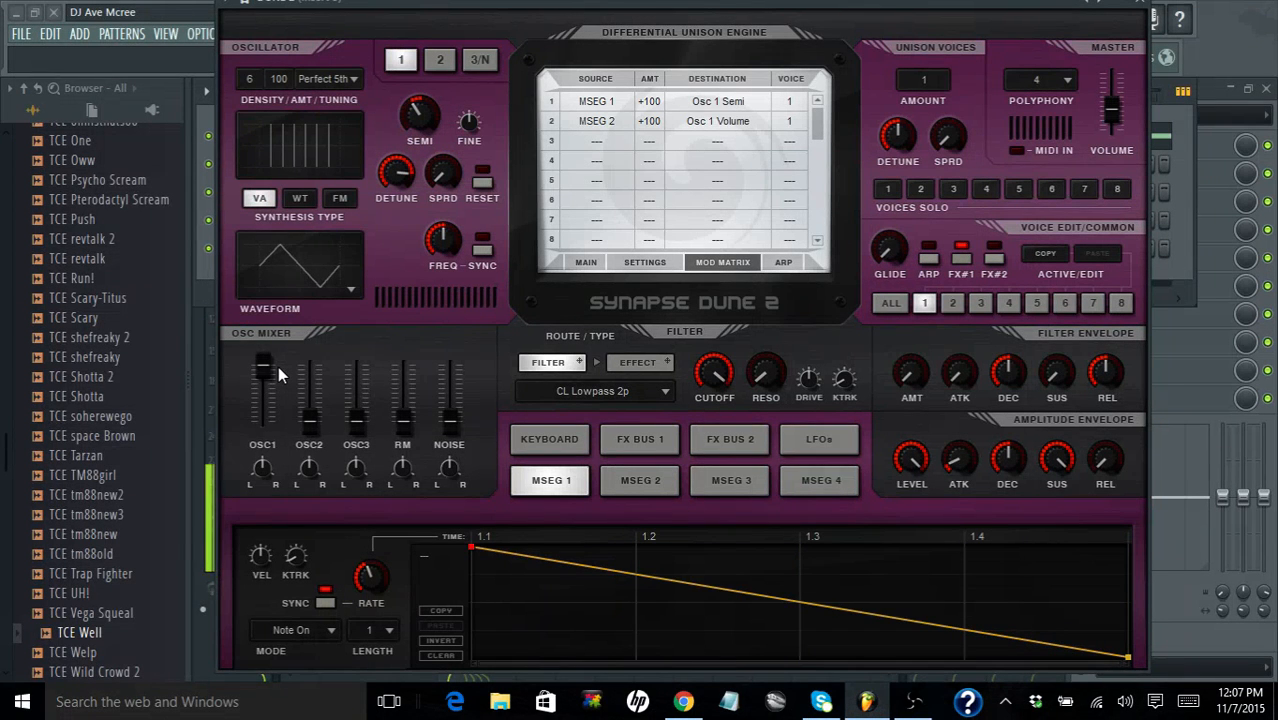
Switch oscillator 1 to wavetable synthesis and load the MH KSL Flirtatious wavetable
click(303, 198)
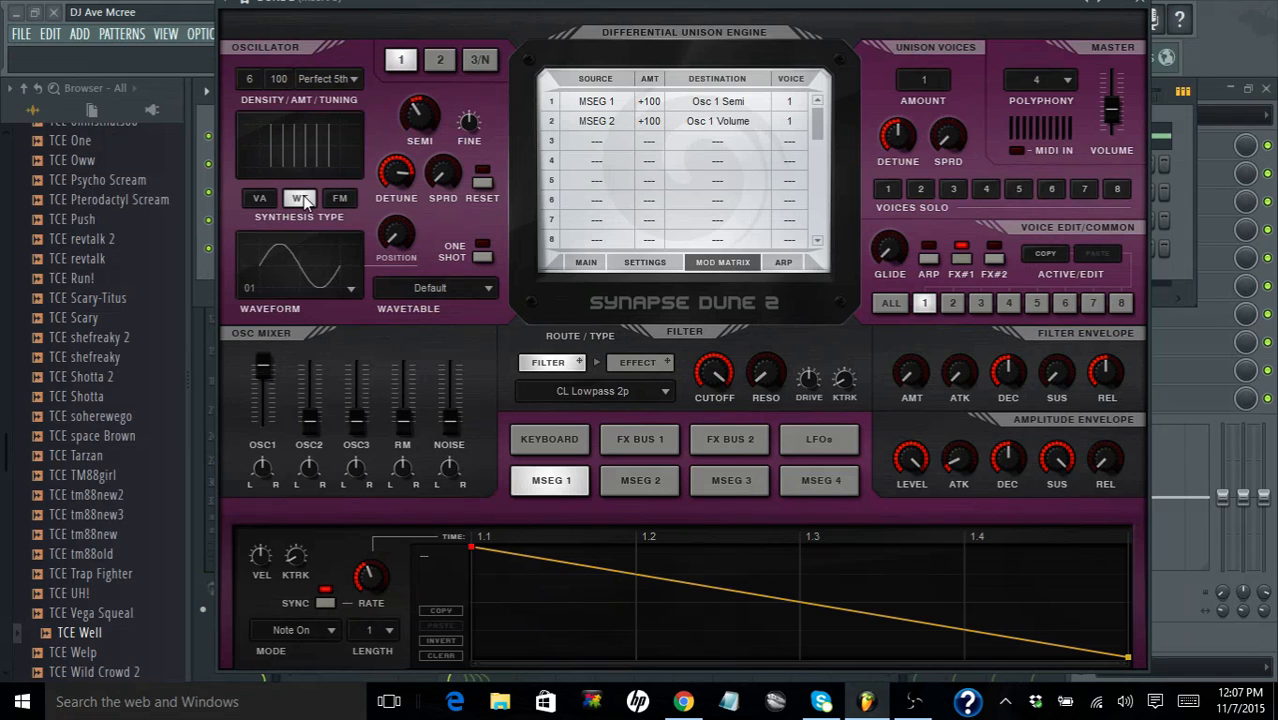
click(334, 284)
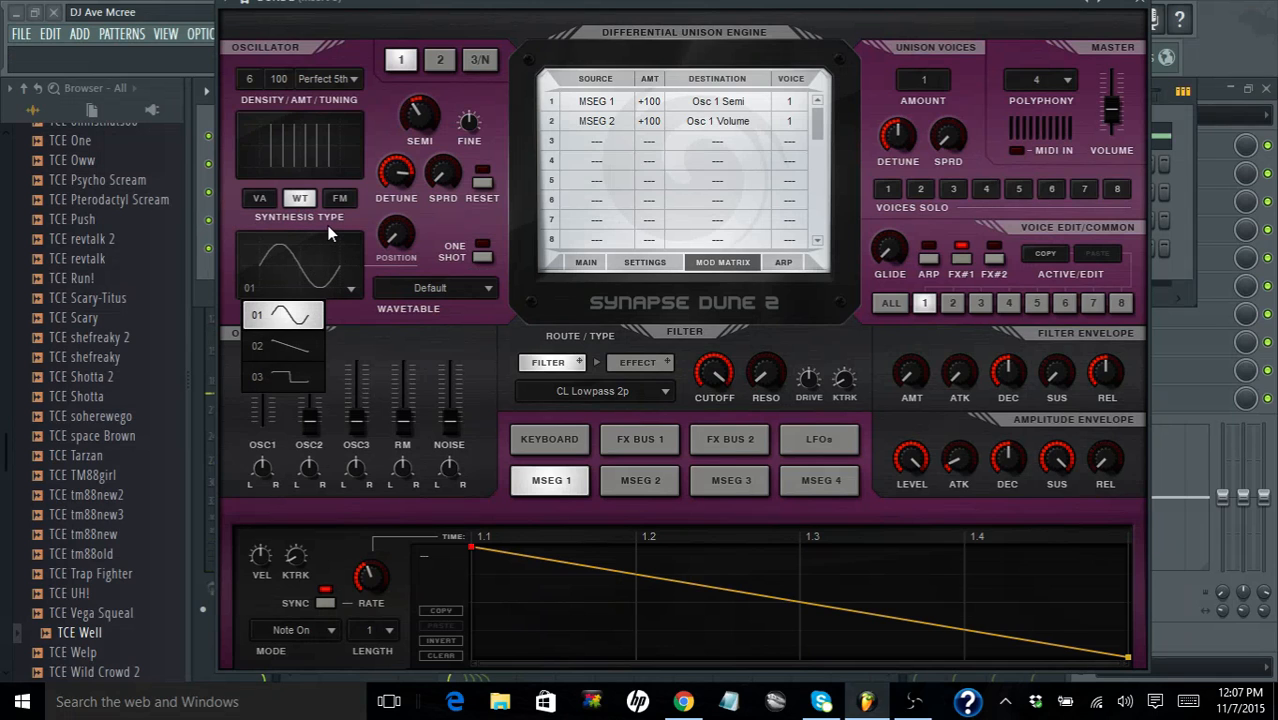
click(440, 288)
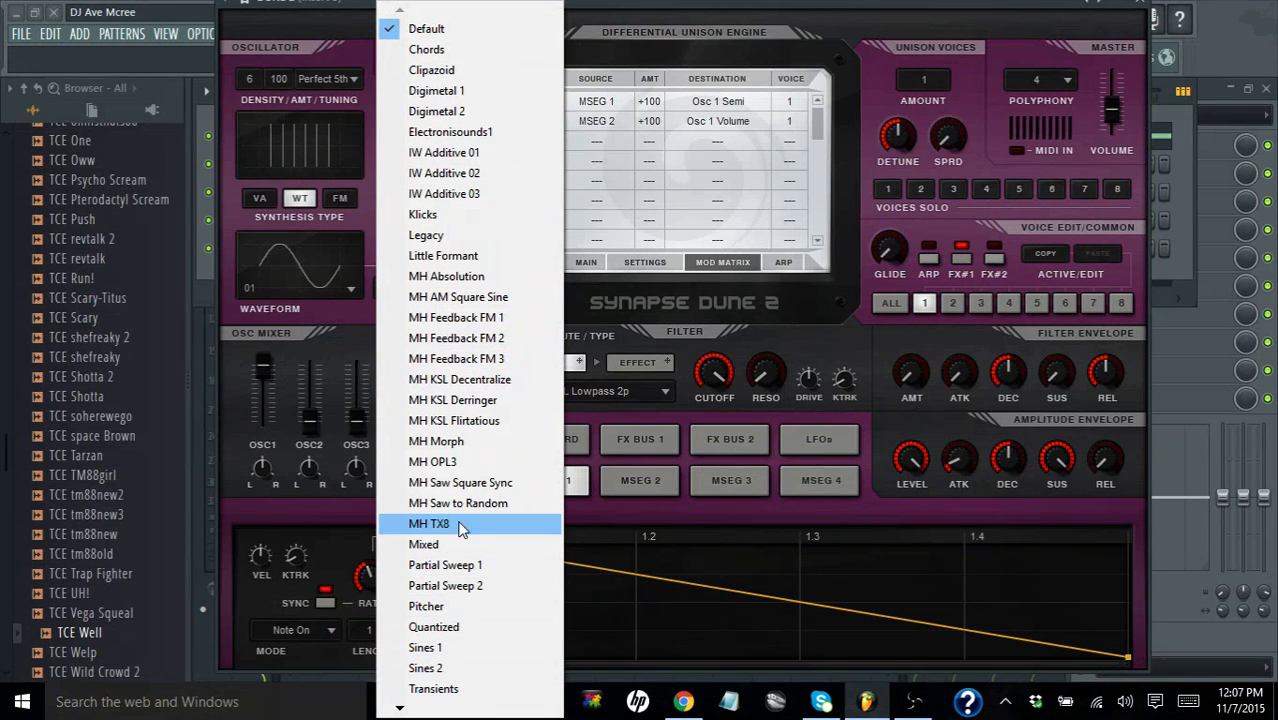
click(478, 424)
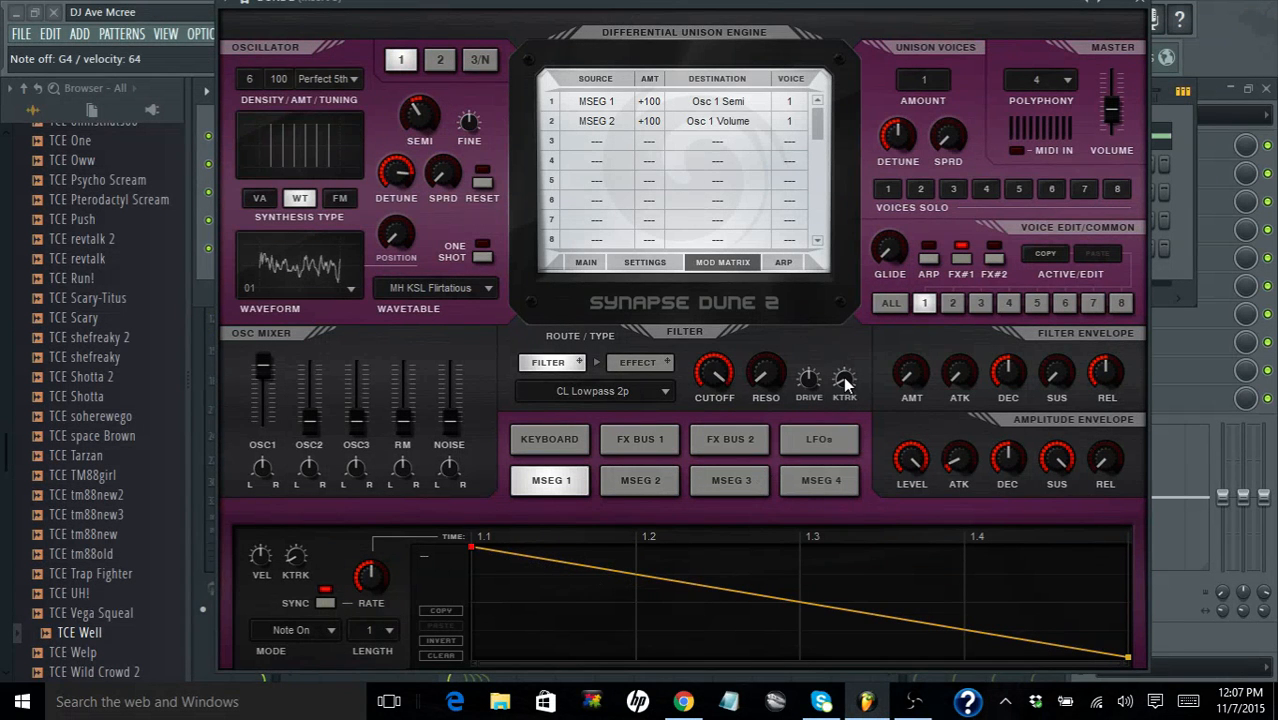
Activate the reverb on FX Bus 1 and set its type to Big Room
click(645, 433)
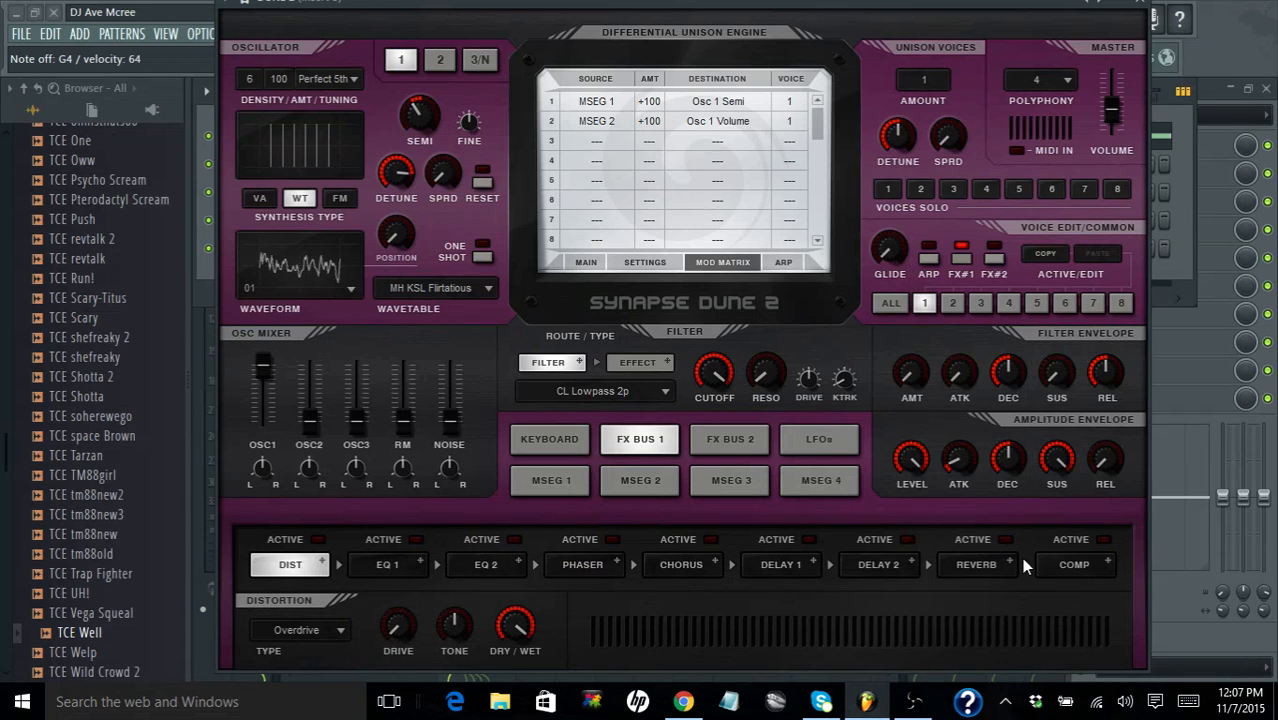
click(1008, 543)
click(983, 566)
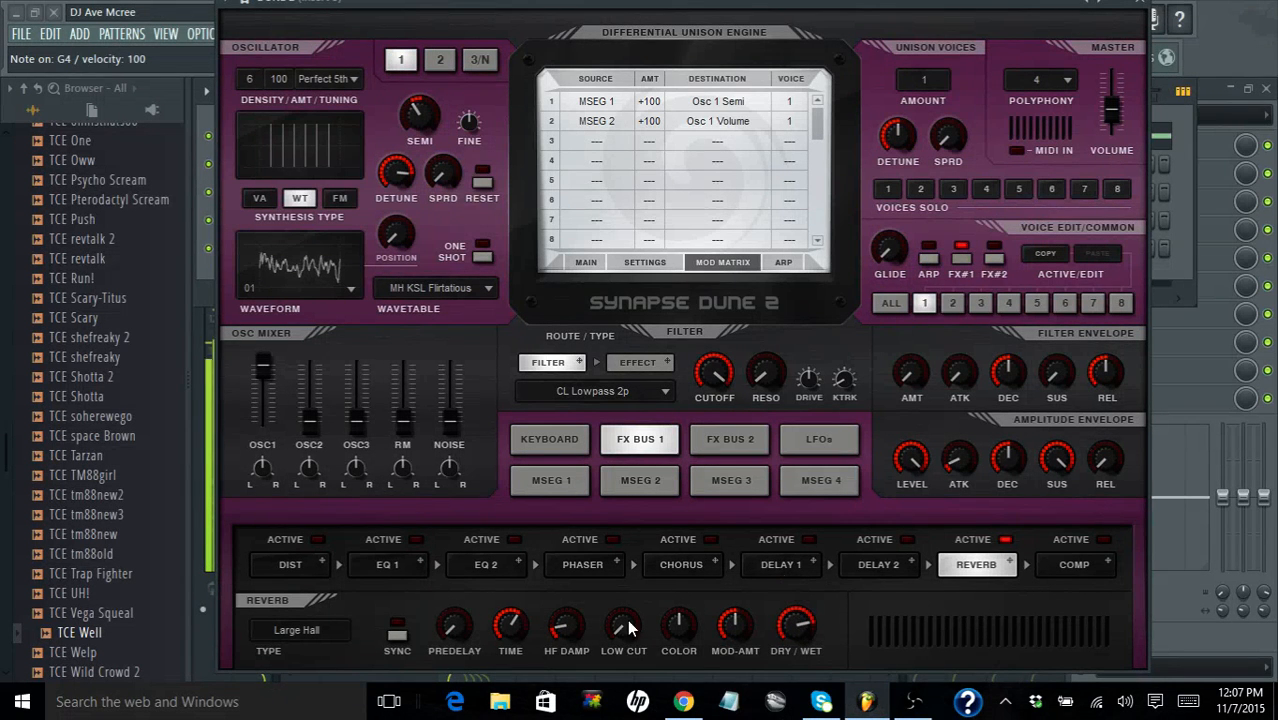
click(329, 642)
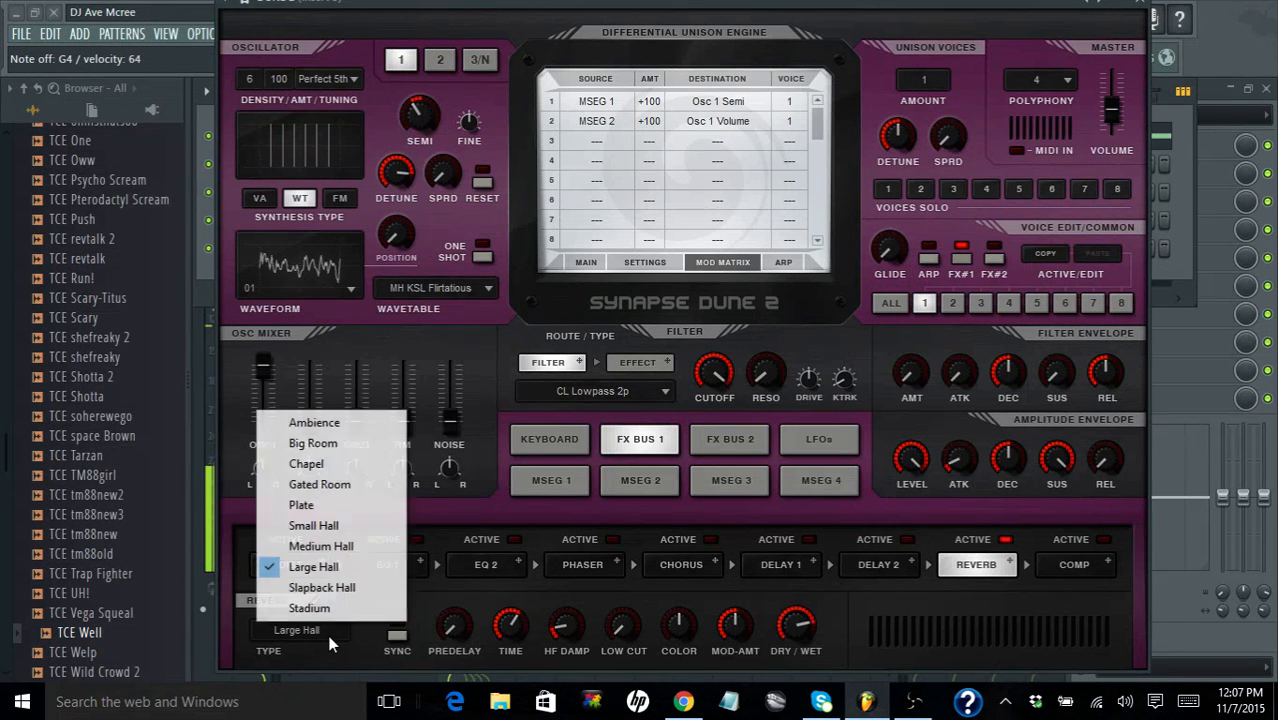
click(303, 443)
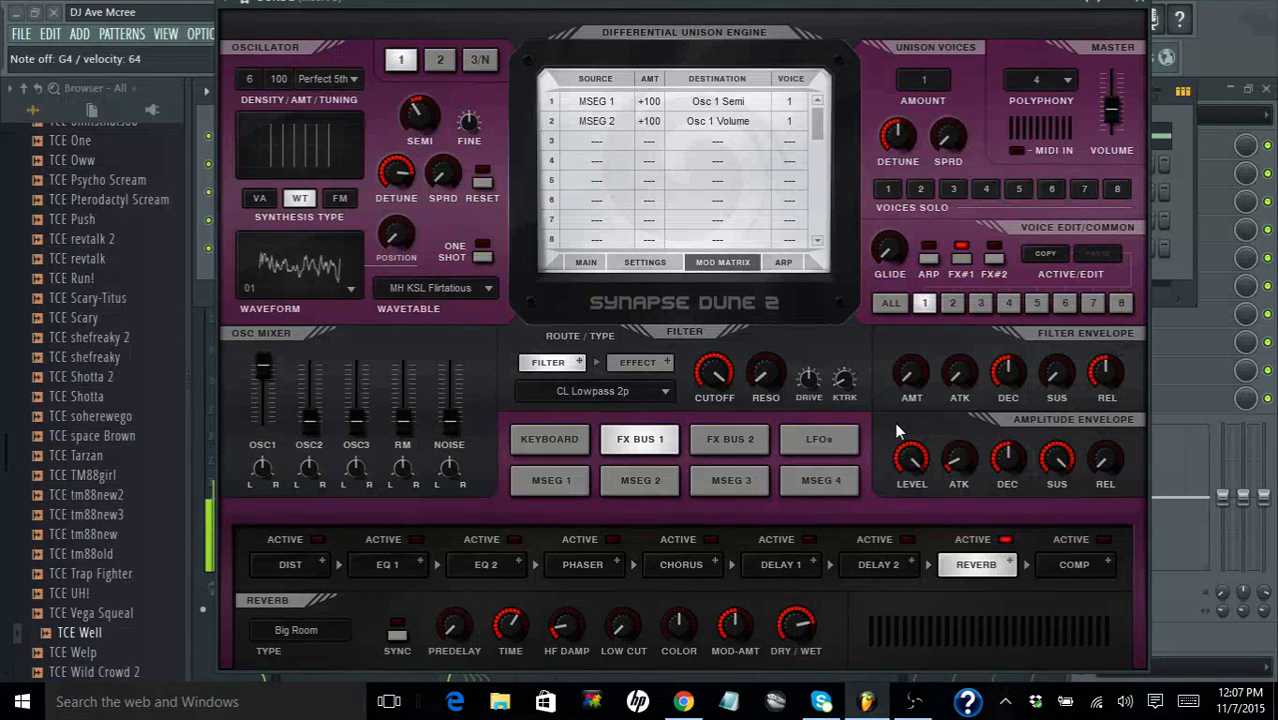
Reshape the MSEG 1 envelope into a ramp rising from zero to full and set its rate to 4/1
click(550, 493)
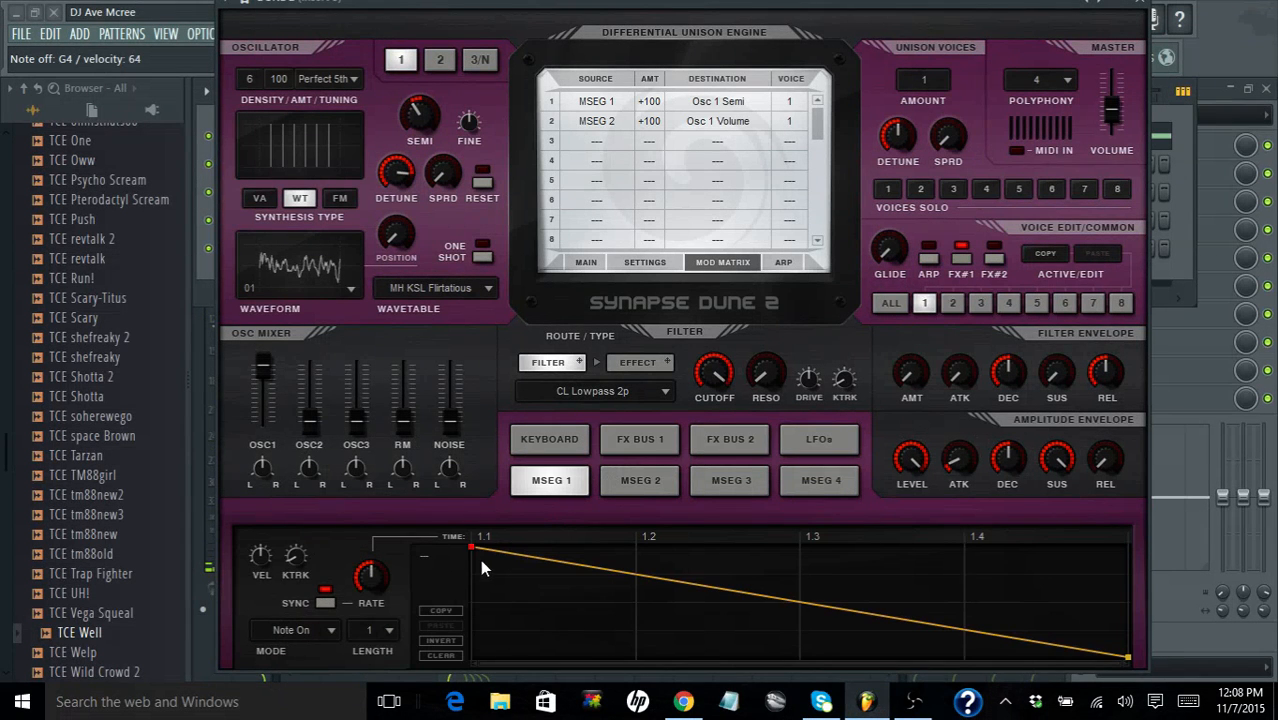
drag(472, 546, 472, 662)
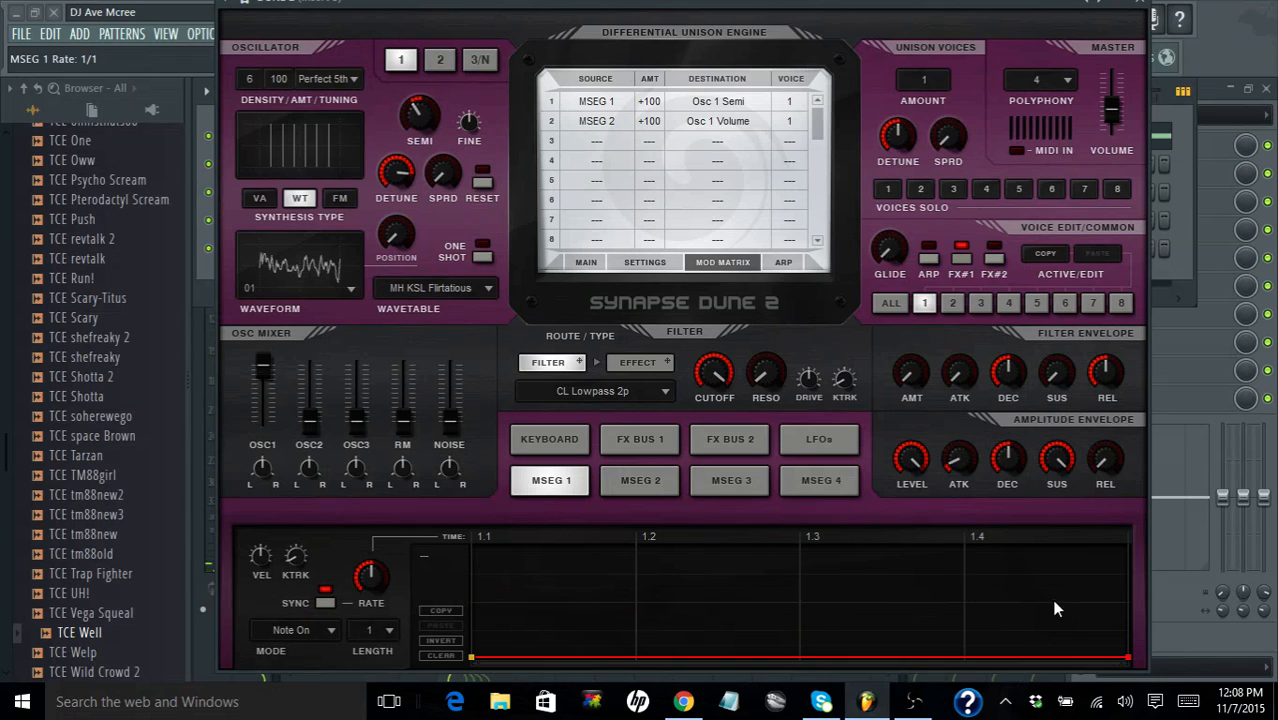
drag(1125, 662, 1120, 543)
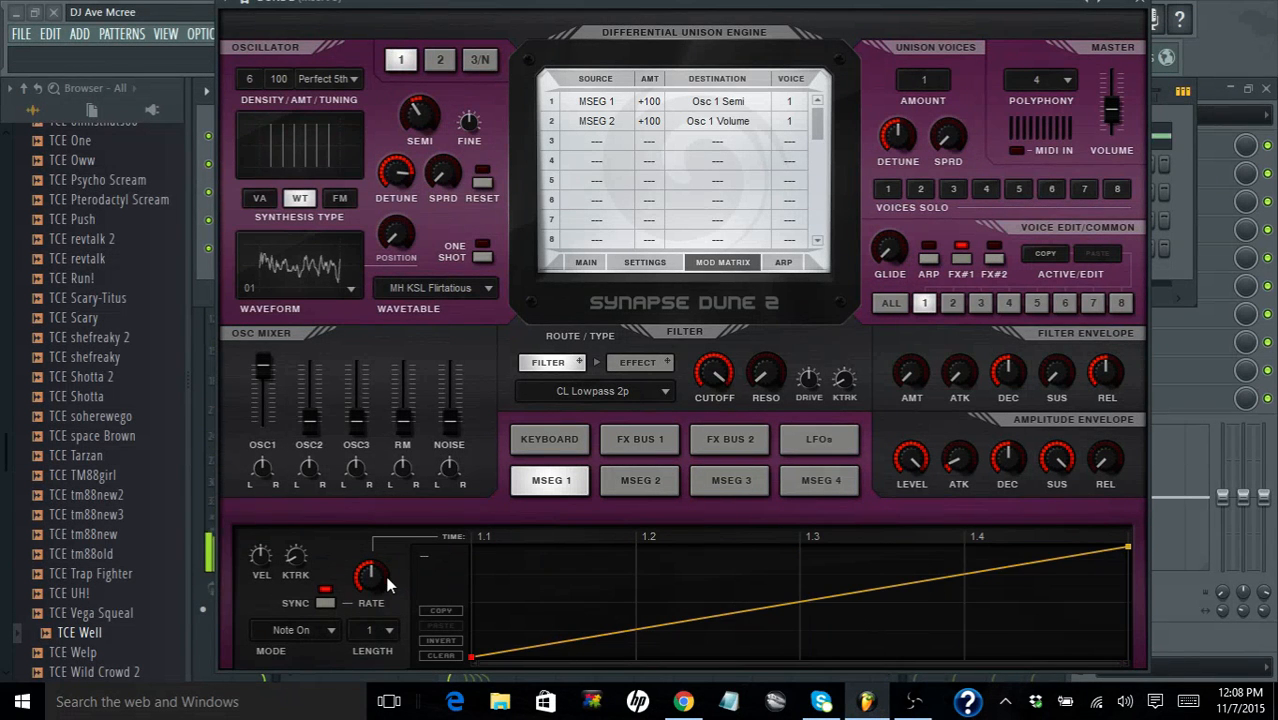
mouse_move(371, 575)
drag(371, 580, 367, 620)
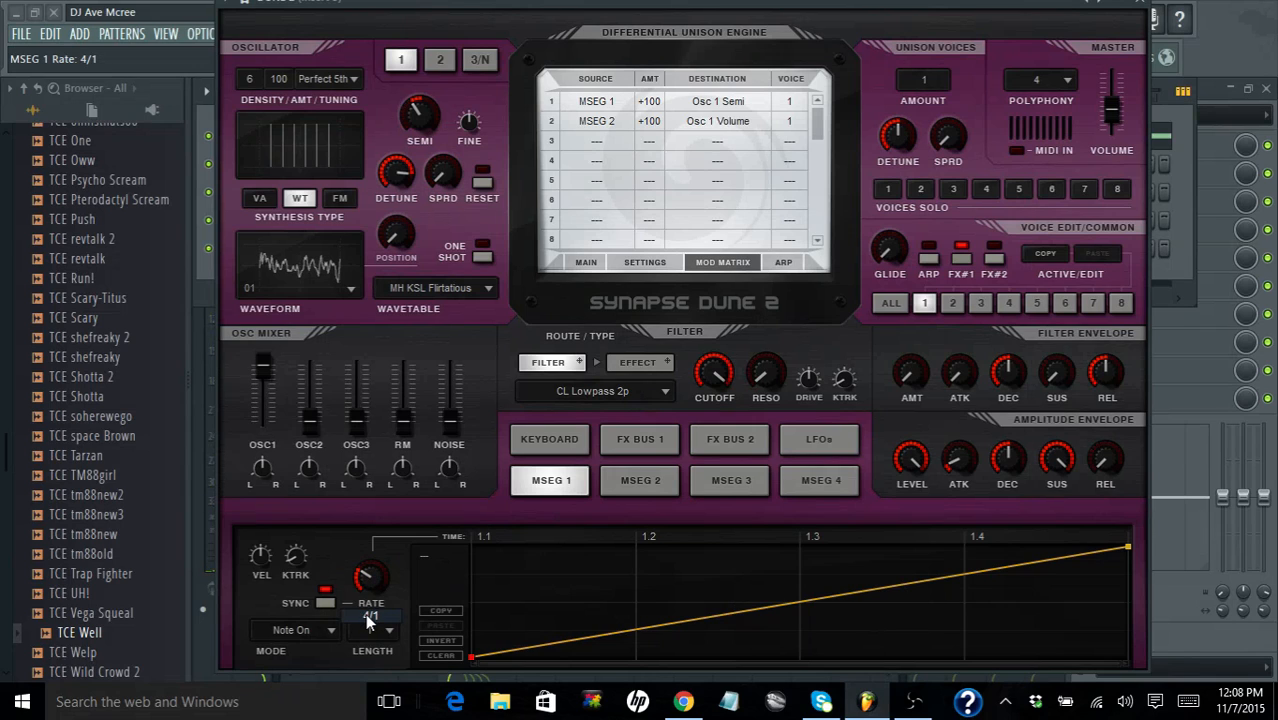